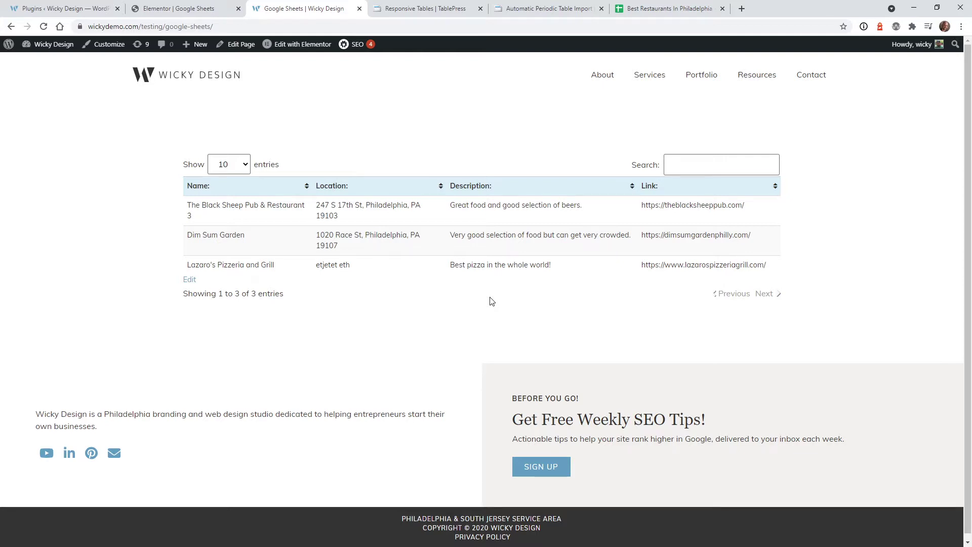
Step: Open TablePress's WordPress plugin directory page from its website and review the plugin's description and version details
key(ctrl+Tab)
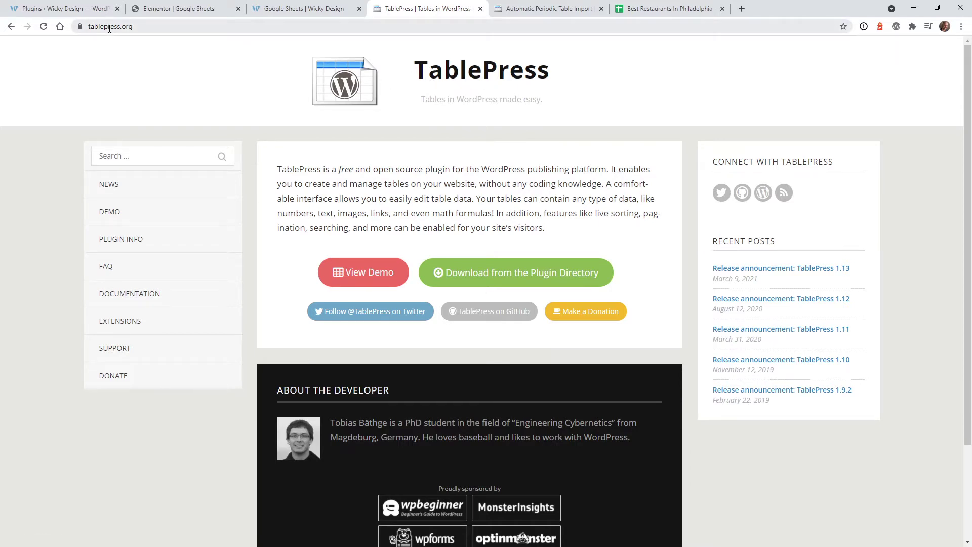
click(485, 287)
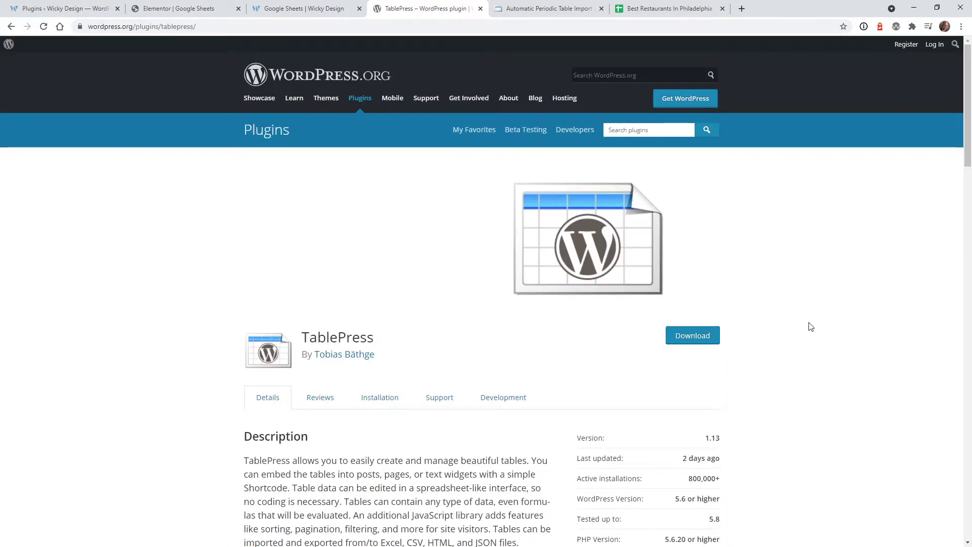
scroll(810, 326, down, 2)
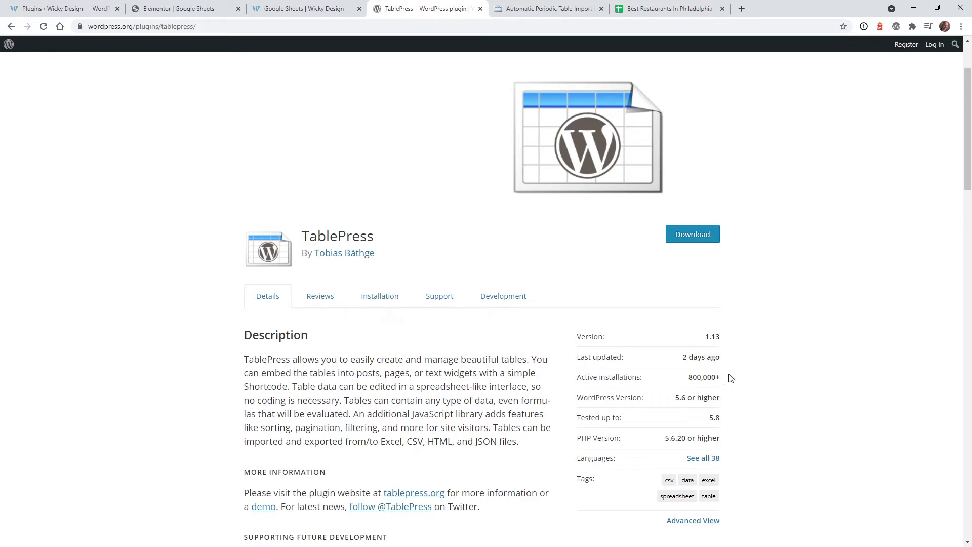
scroll(666, 236, up, 2)
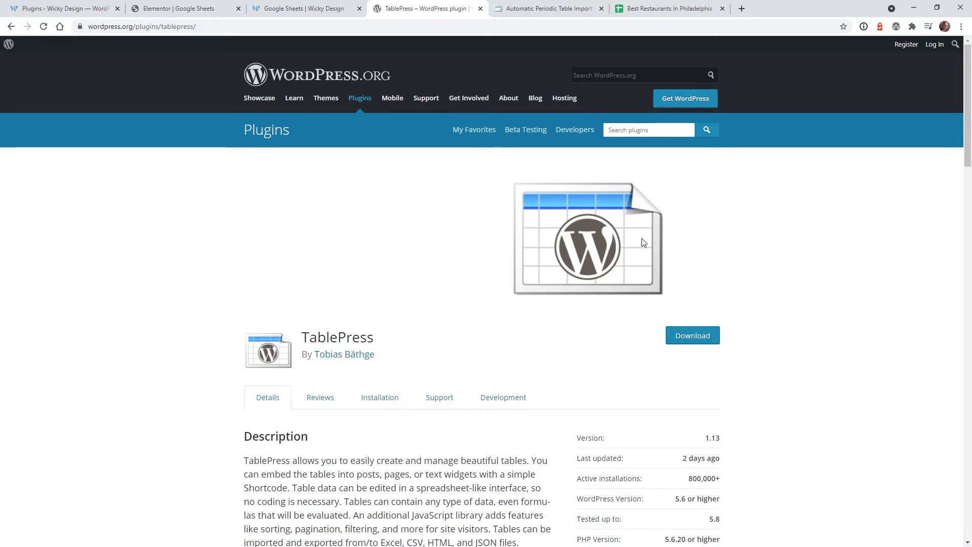
Step: Review the description of TablePress's Automatic Periodic Table Import extension on its web page
click(552, 10)
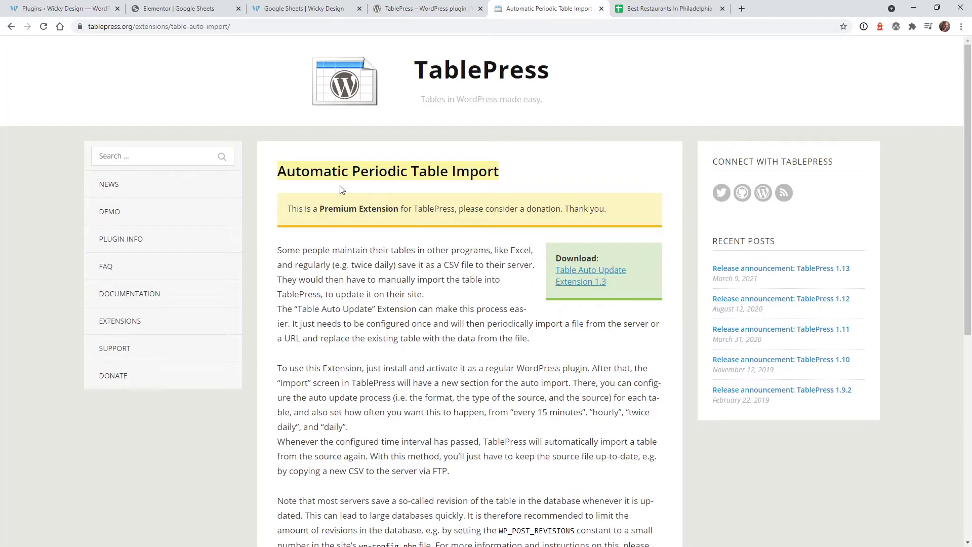
click(330, 167)
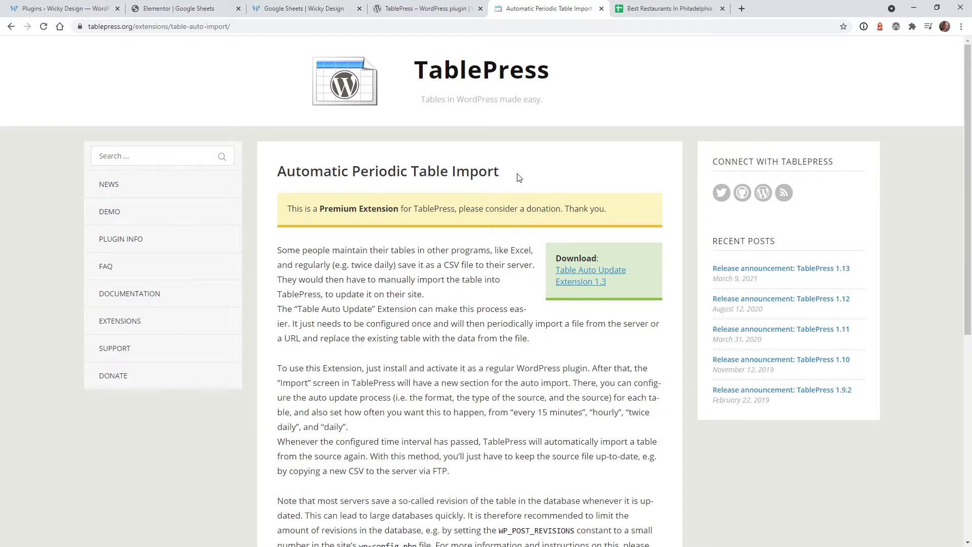
scroll(448, 261, down, 4)
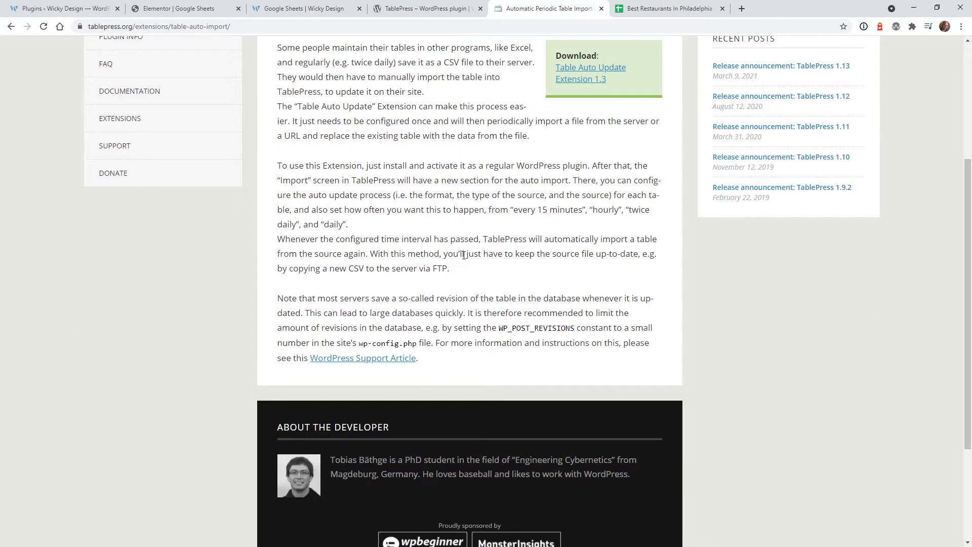
scroll(464, 254, up, 2)
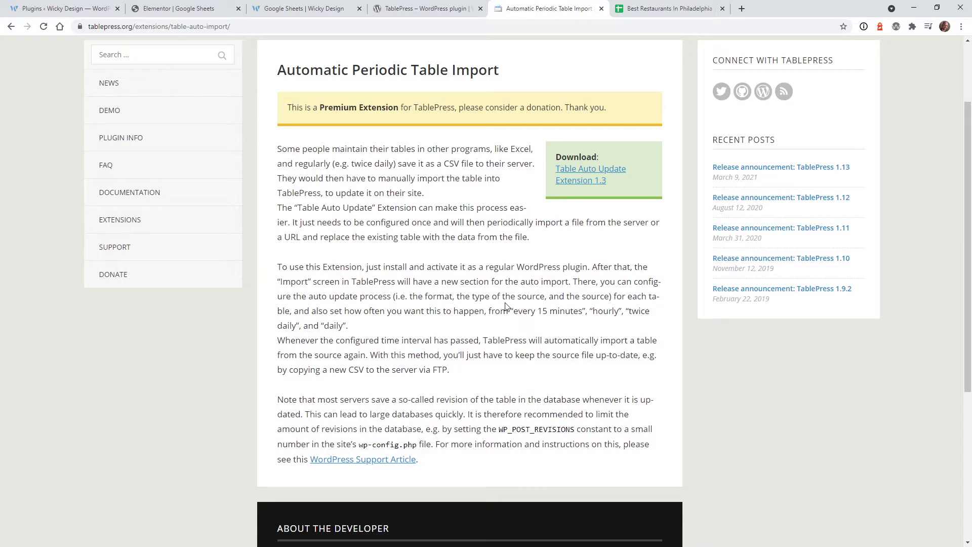
scroll(443, 160, up, 2)
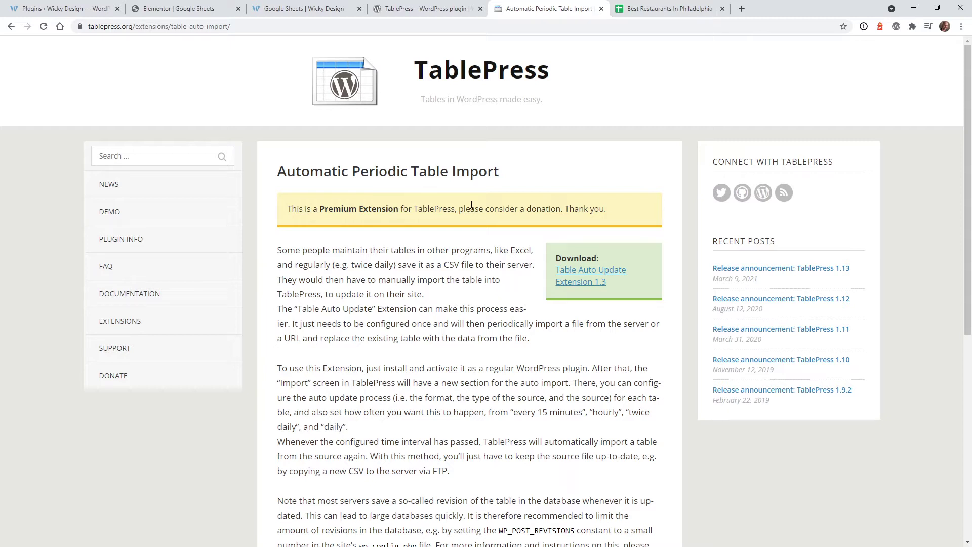
Step: Look at the restaurant table on the Google Sheets demo page and its source spreadsheet, Best Restaurants In Philadelphia
key(ctrl+3)
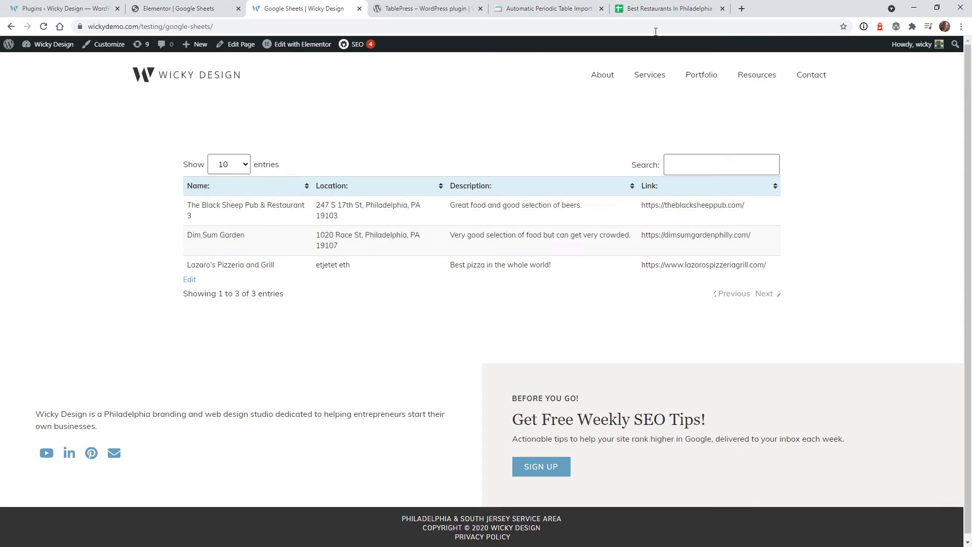
click(670, 8)
click(161, 235)
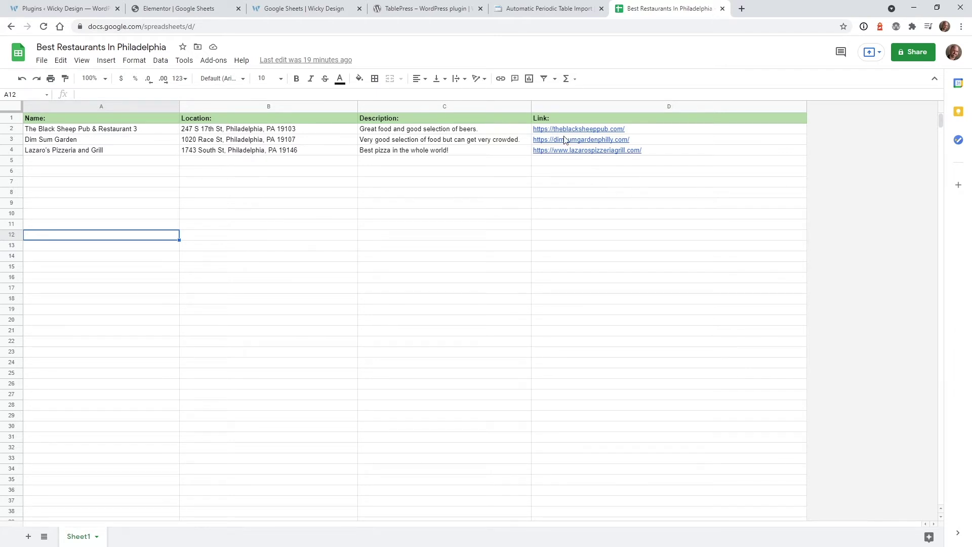
click(326, 190)
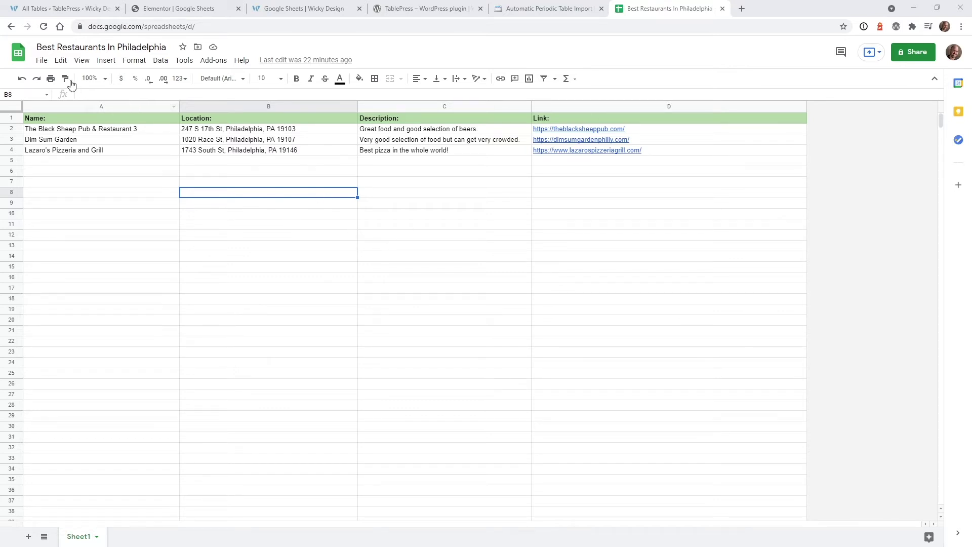
Step: Download the current sheet of the Best Restaurants In Philadelphia spreadsheet as comma-separated values (.csv)
click(43, 62)
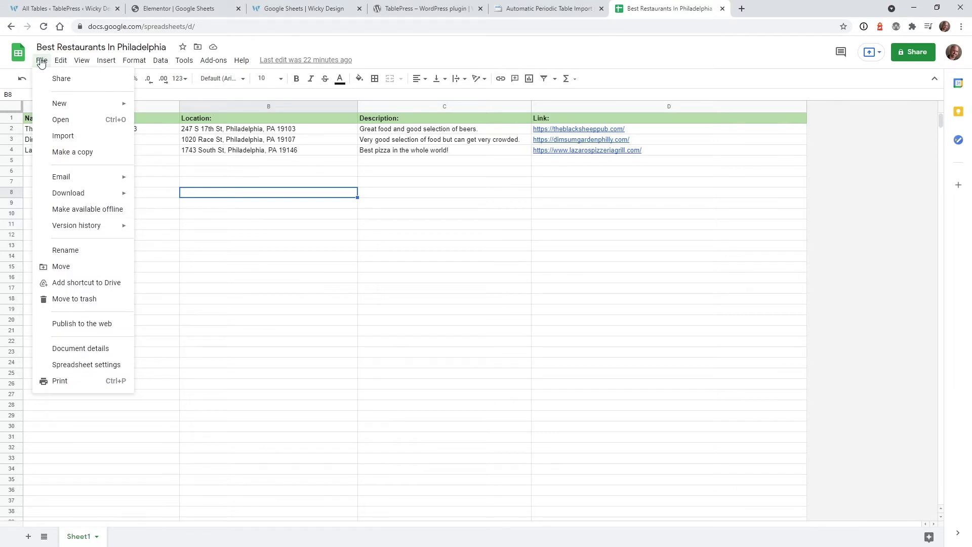
mouse_move(80, 195)
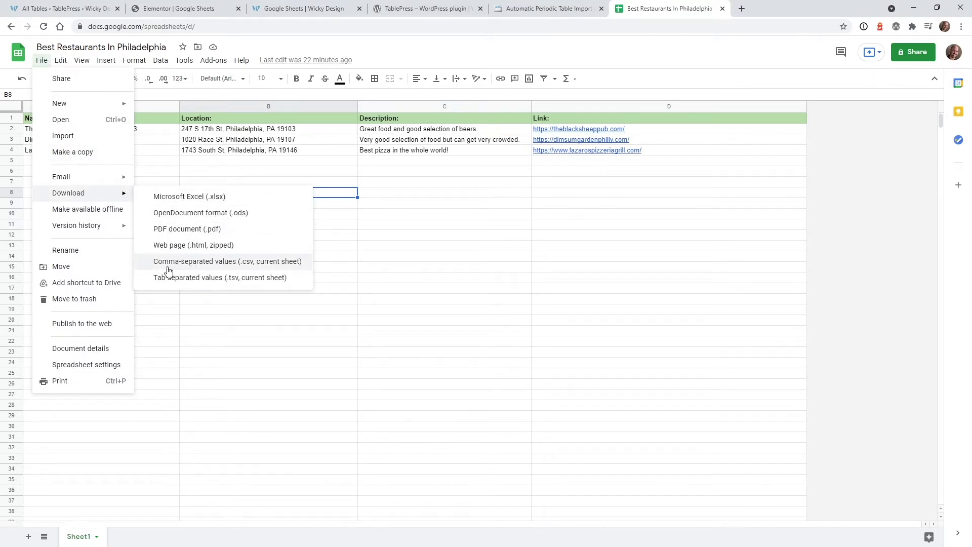
click(249, 261)
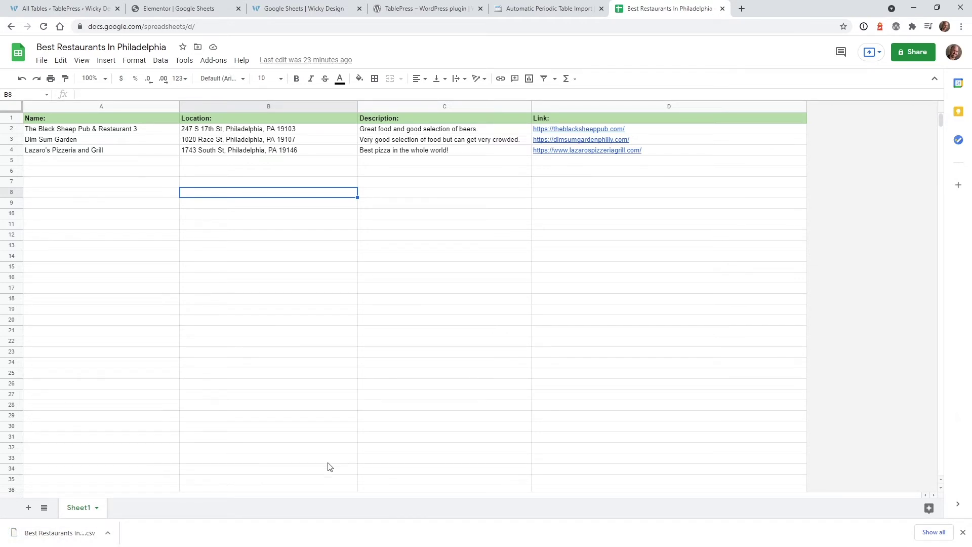
Step: Import the downloaded Best Restaurants CSV file into TablePress as a new table, using the CSV - Character-Separated Values format
key(ctrl+1)
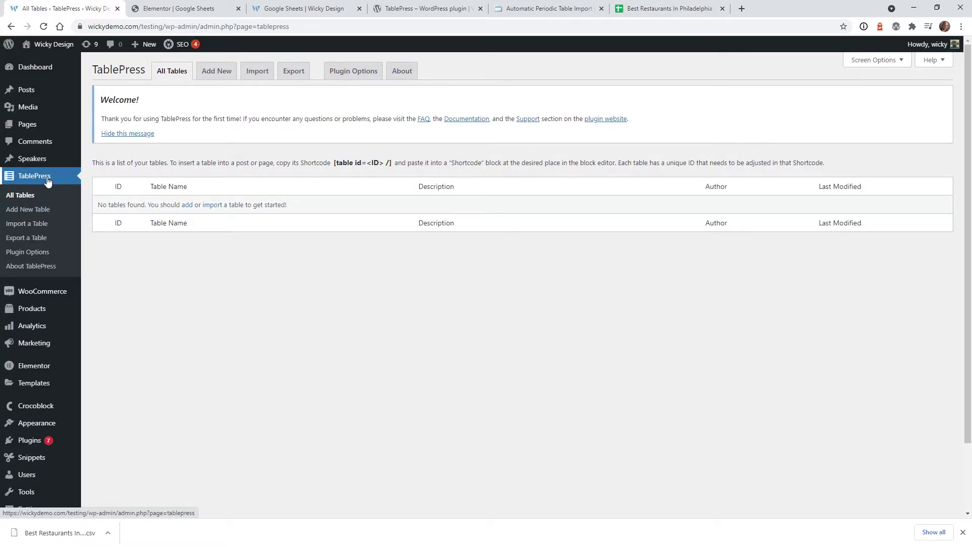
click(264, 75)
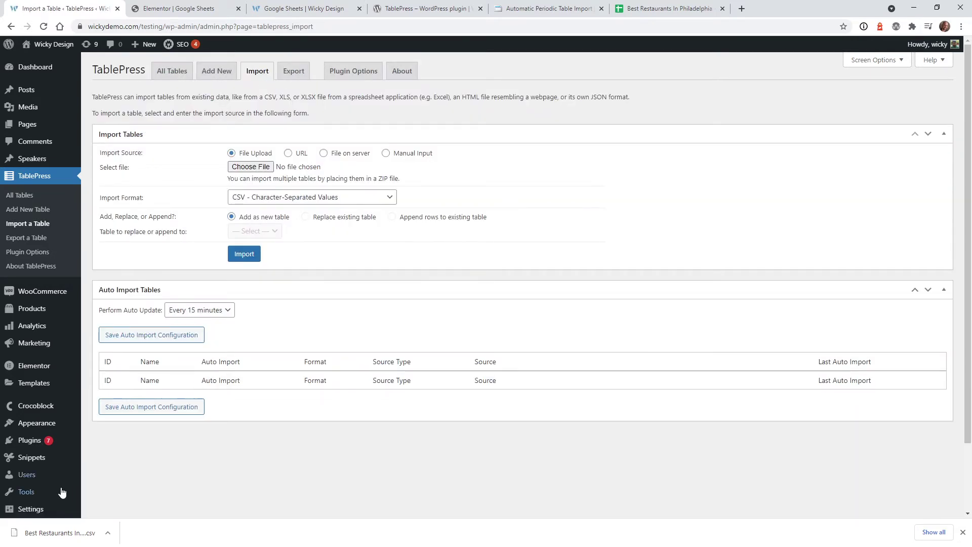
drag(58, 536, 237, 171)
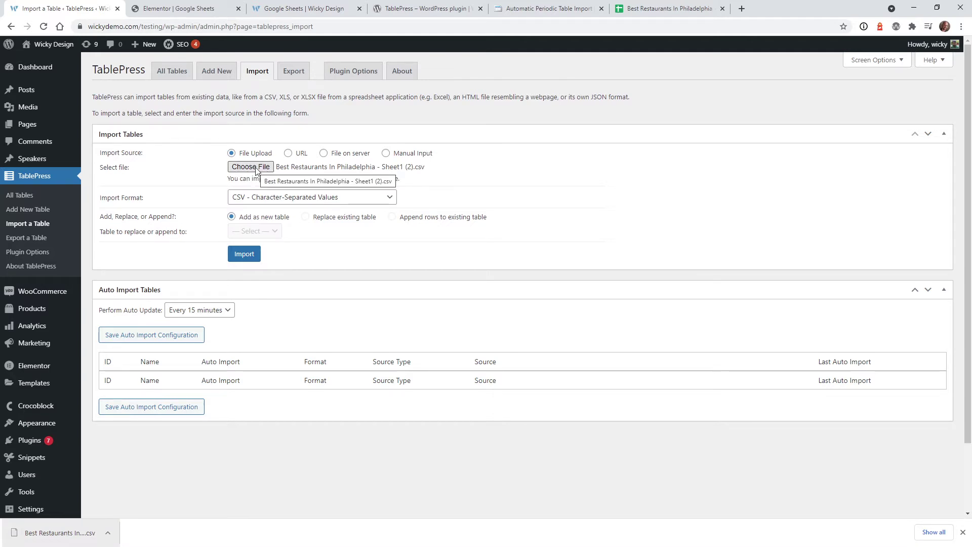
click(248, 205)
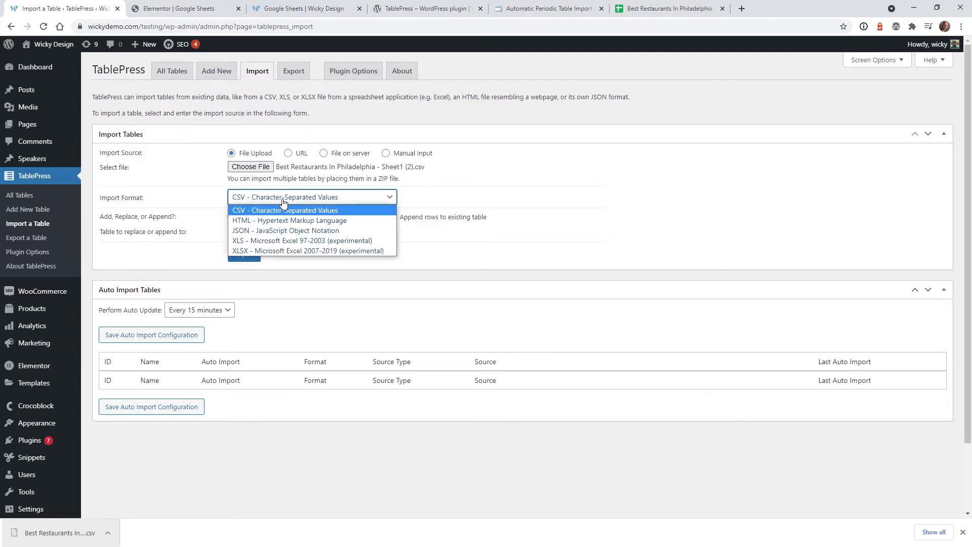
click(438, 280)
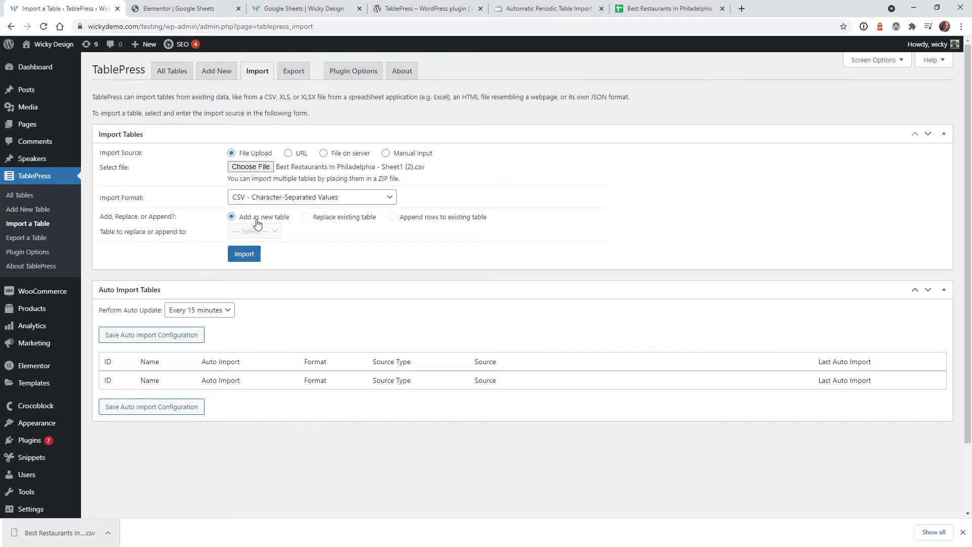
click(240, 261)
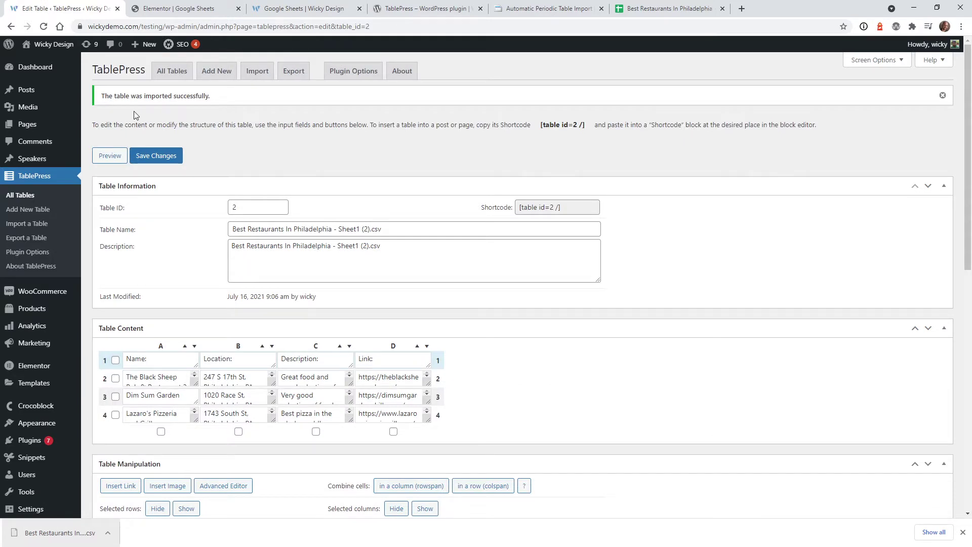
Step: Open the imported table from the list of all tables and shorten its name to "Best Restaurants In Philadelphia"
click(26, 197)
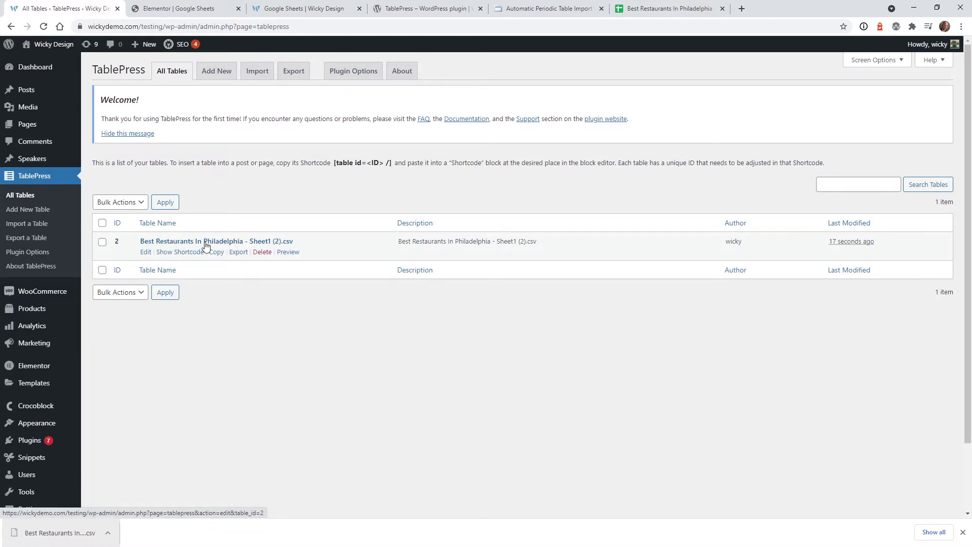
click(248, 242)
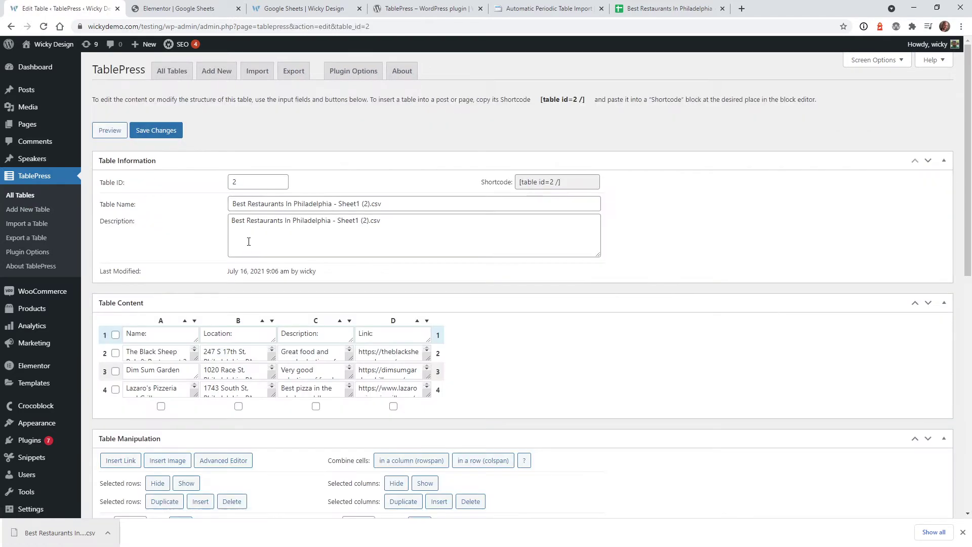
drag(386, 203, 337, 203)
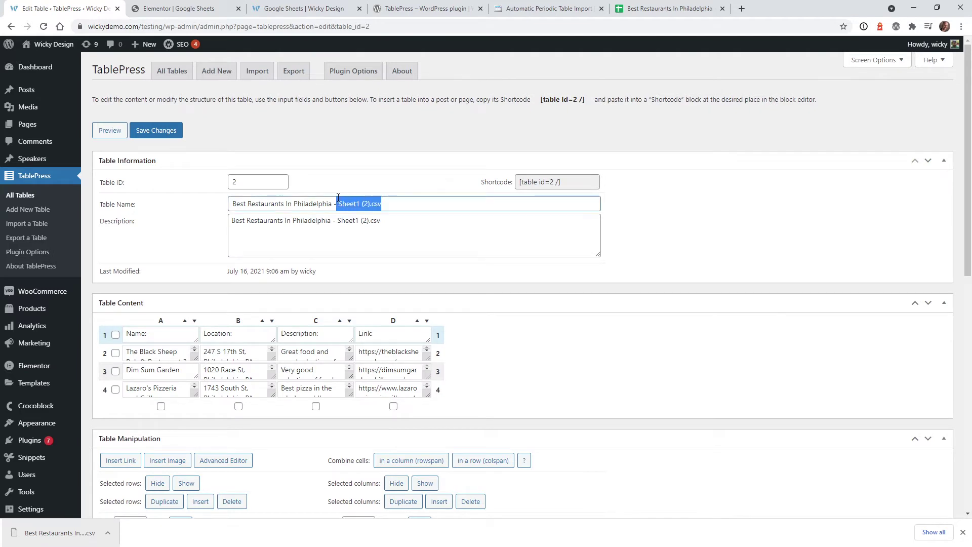
key(BackSpace)
key(BackSpace)
key(BackSpace)
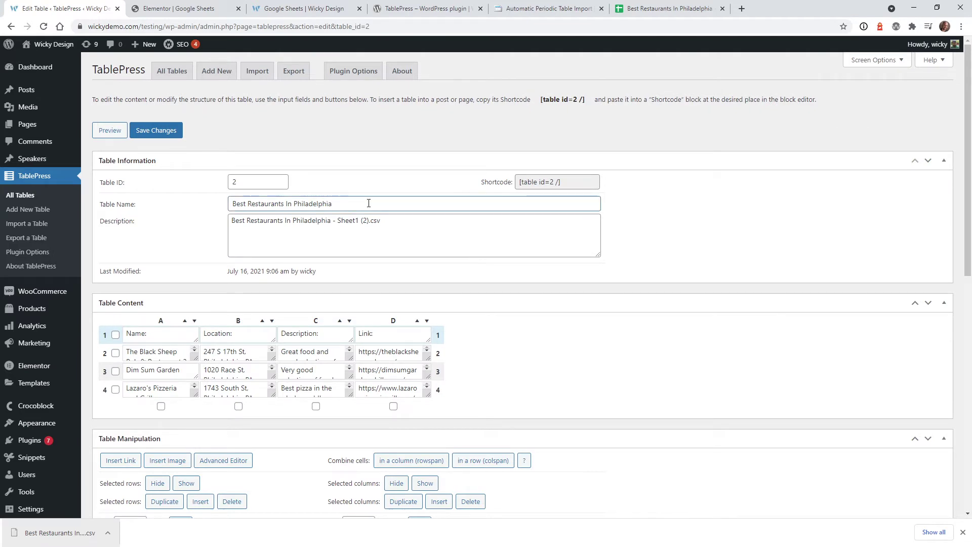
Step: Change the table's description to "Best Restaurants In Philadelphia Google Sheets"
drag(380, 221, 332, 221)
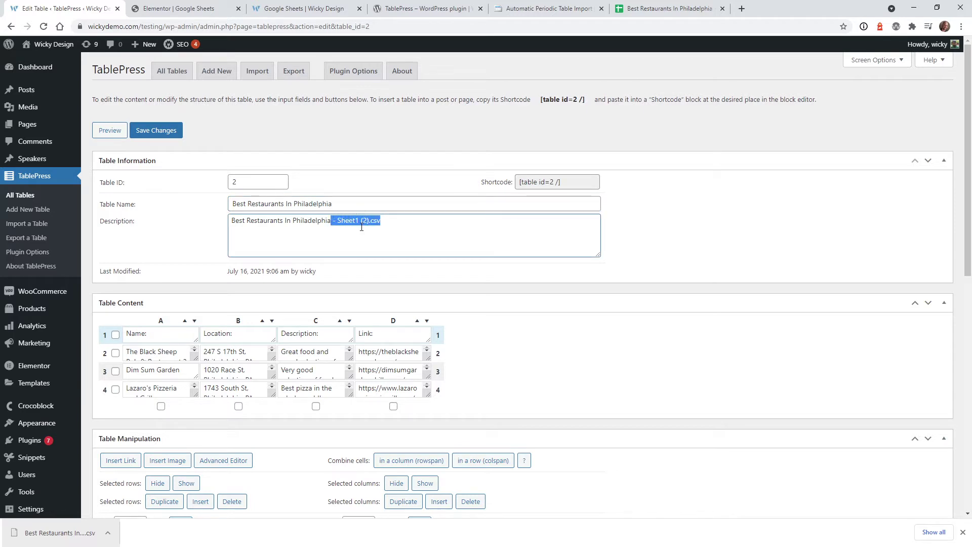
key(BackSpace)
text(Google Sheet)
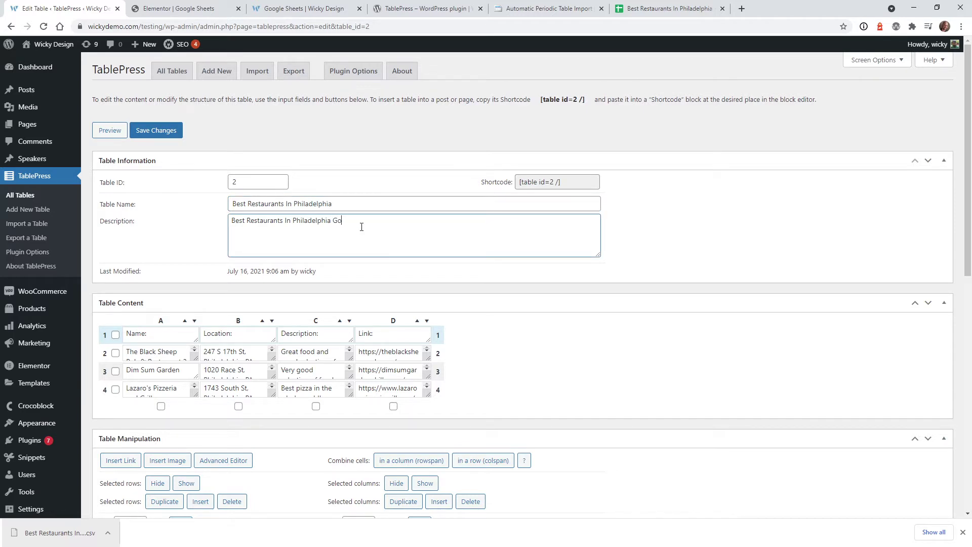
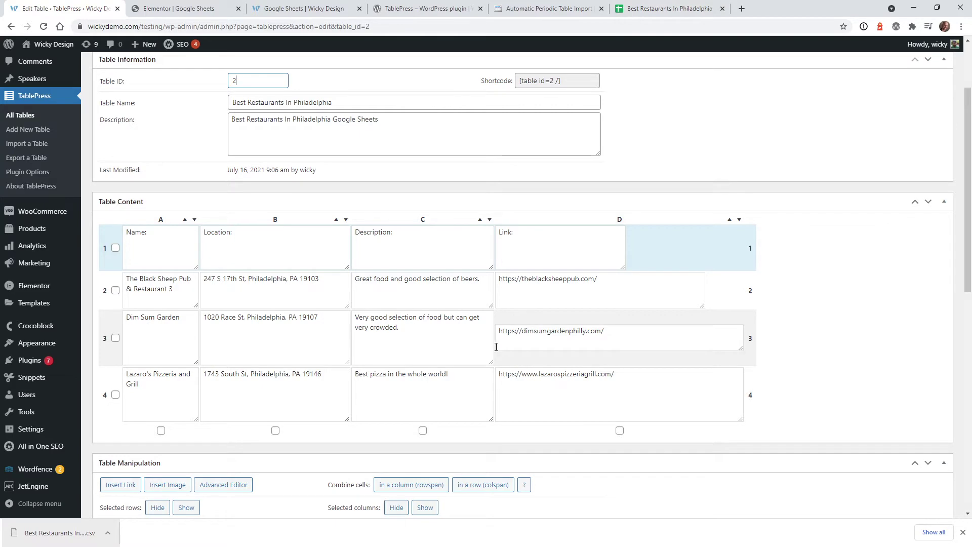
Step: Examine the table's content, manipulation tools, table options and DataTables features, comparing them with the table on the live demo page
scroll(506, 324, down, 6)
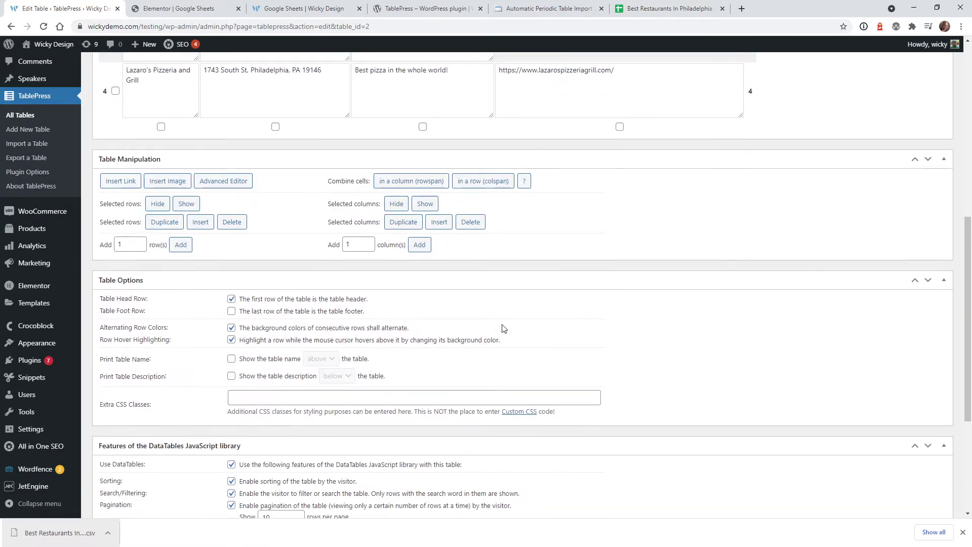
scroll(504, 327, up, 8)
scroll(486, 283, down, 4)
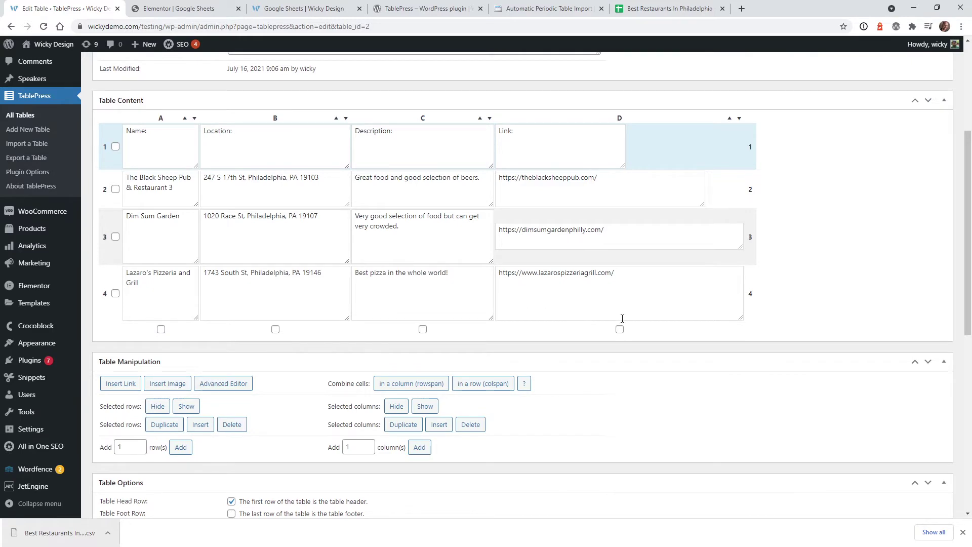
scroll(613, 324, up, 4)
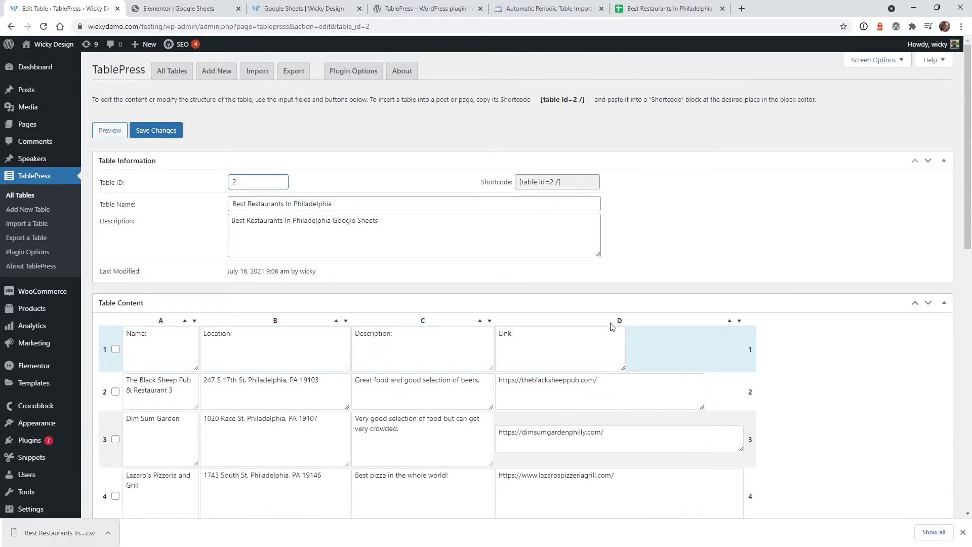
scroll(612, 324, down, 4)
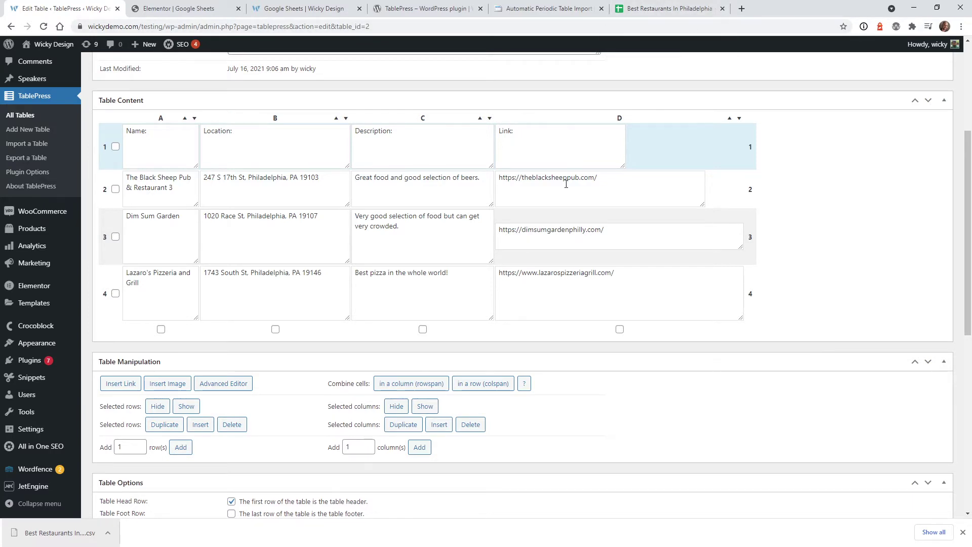
scroll(610, 341, down, 4)
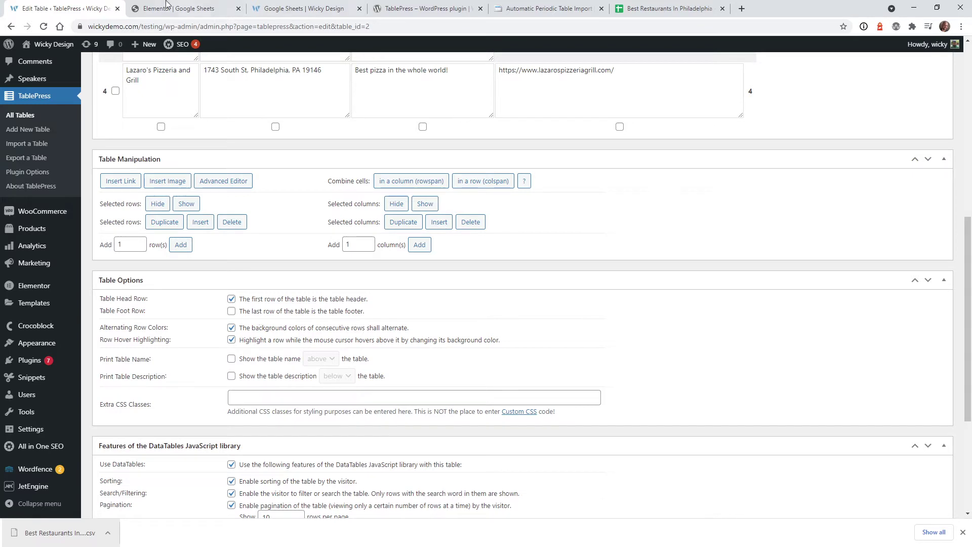
click(278, 8)
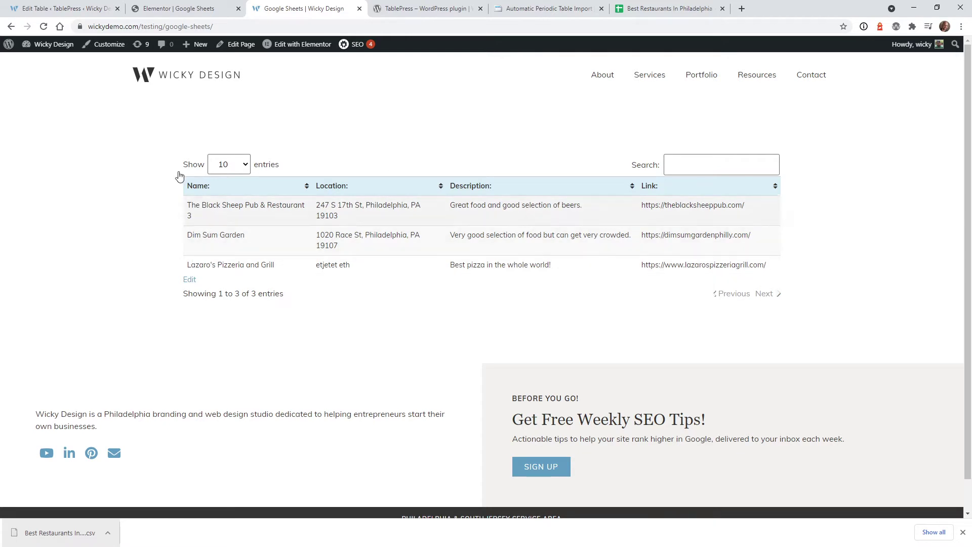
click(80, 10)
scroll(408, 326, down, 4)
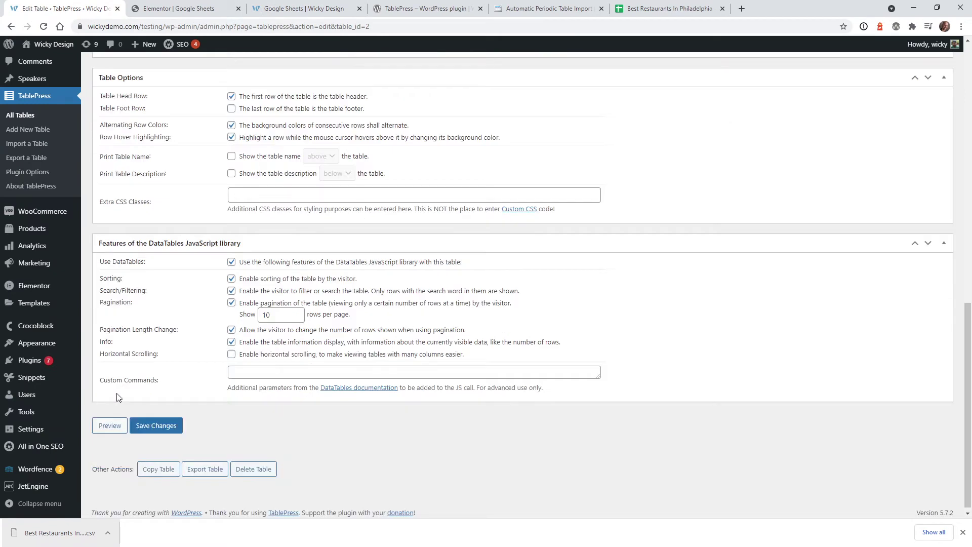
Step: Save the changes to the Best Restaurants In Philadelphia table and copy its shortcode
click(163, 430)
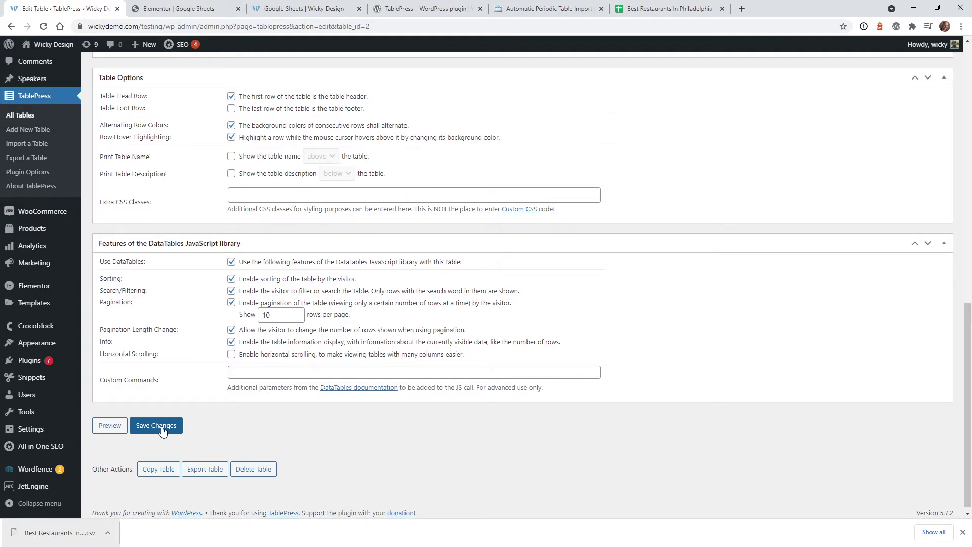
scroll(519, 217, up, 20)
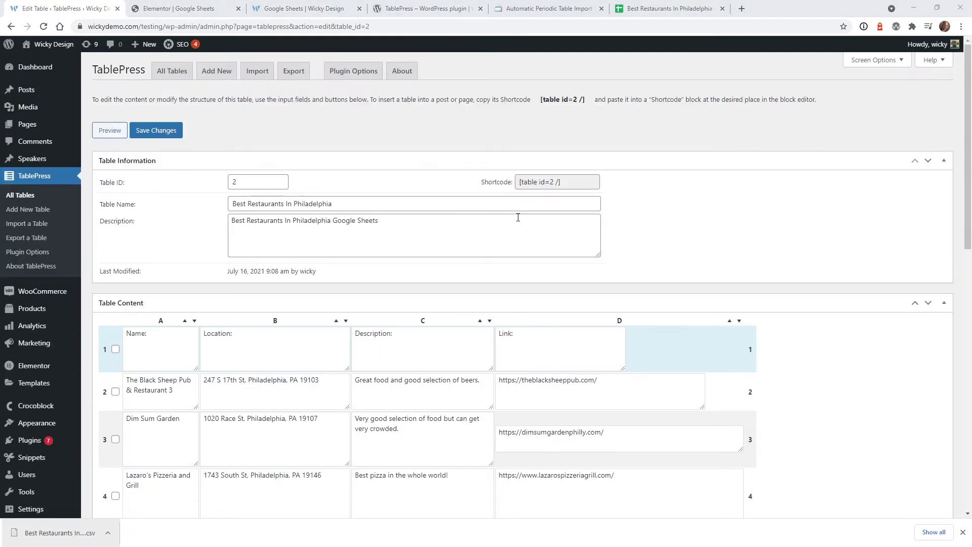
click(551, 182)
right_click(553, 182)
click(571, 190)
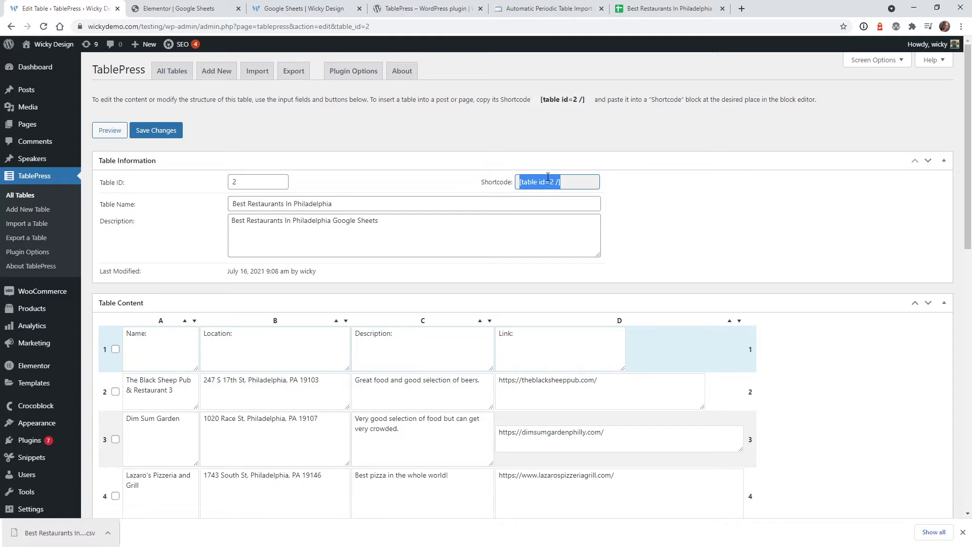
right_click(546, 181)
click(557, 191)
Step: In the Elementor page editor, replace the shortcode widget's content with [table id=2 /], apply it and update the page
click(192, 8)
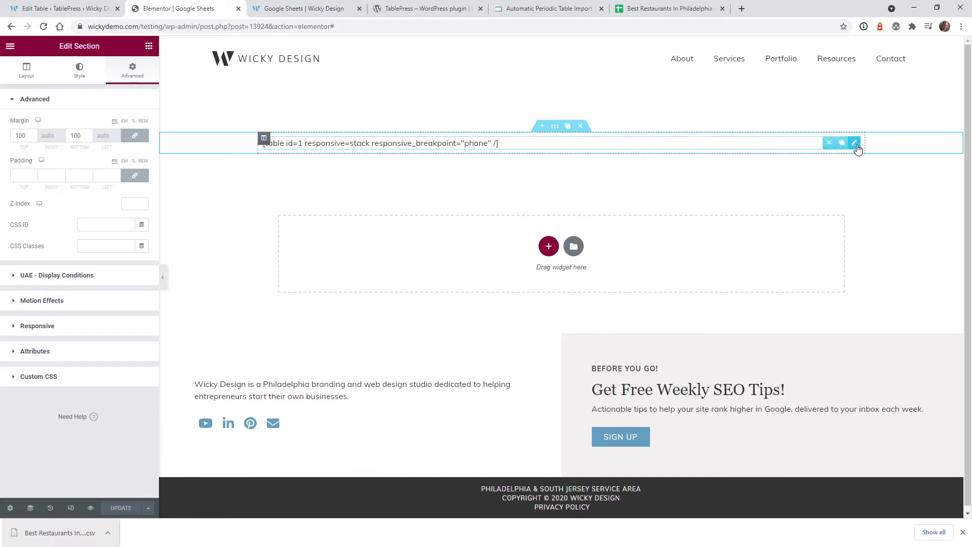
click(853, 143)
click(118, 168)
key(ctrl+a)
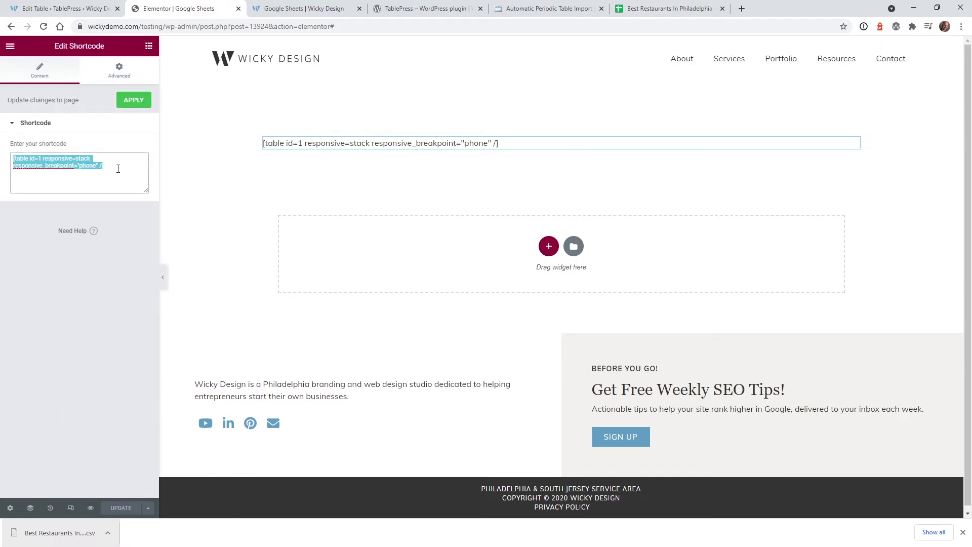
key(ctrl+v)
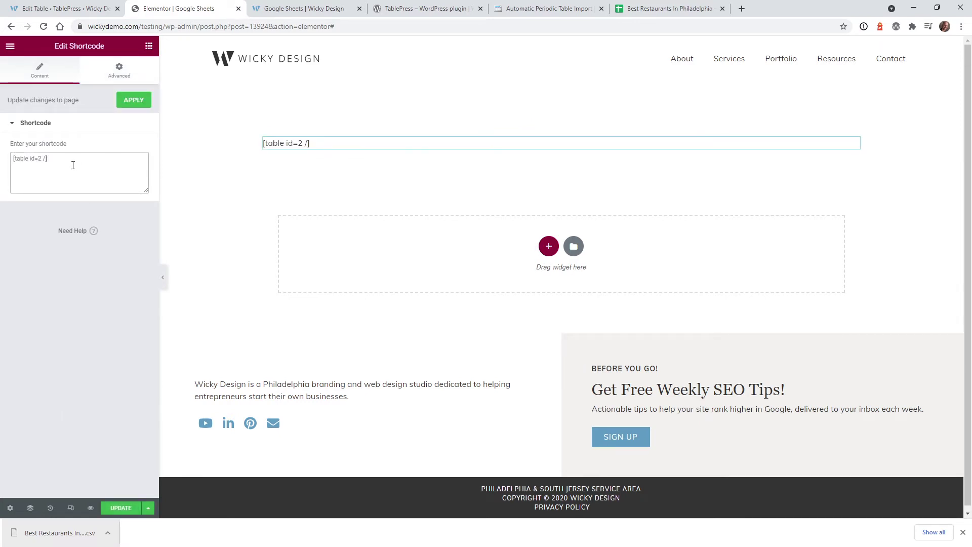
click(129, 105)
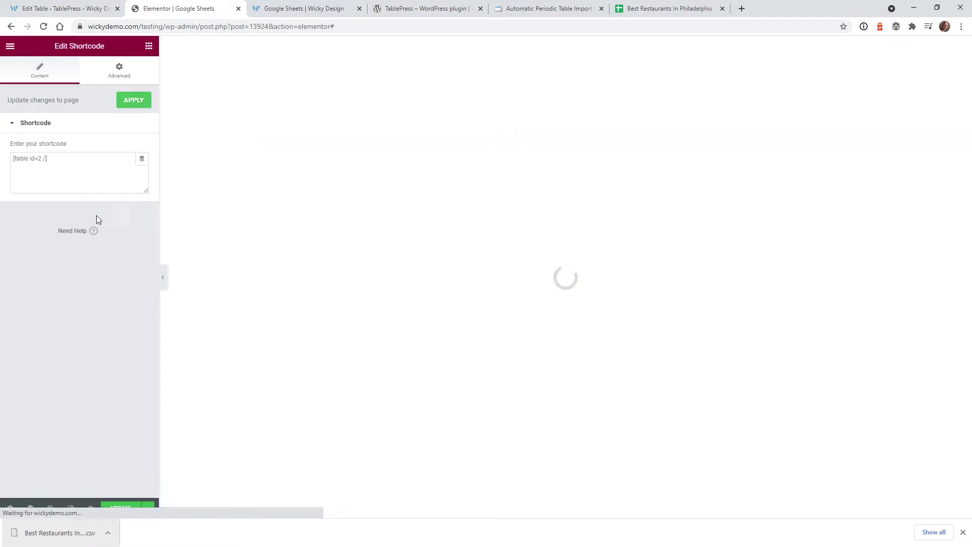
click(116, 508)
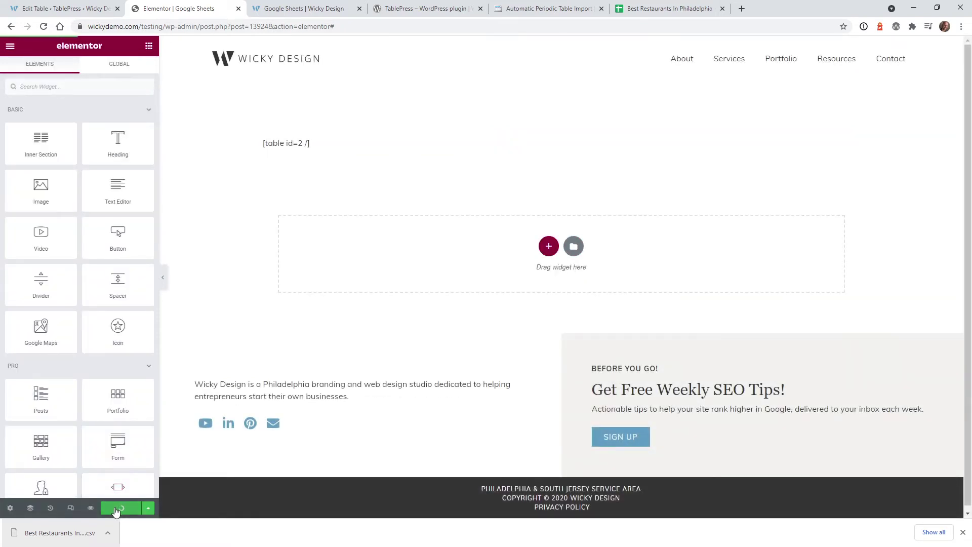
Step: View the published Google Sheets page at its plain address by removing the preview parameters from the URL
click(300, 7)
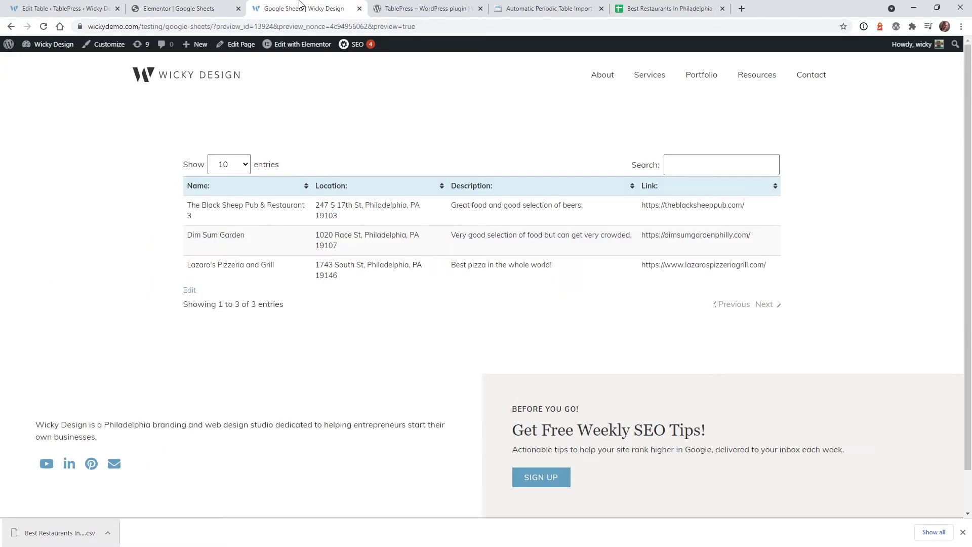
click(235, 27)
drag(234, 26, 440, 26)
key(BackSpace)
key(Return)
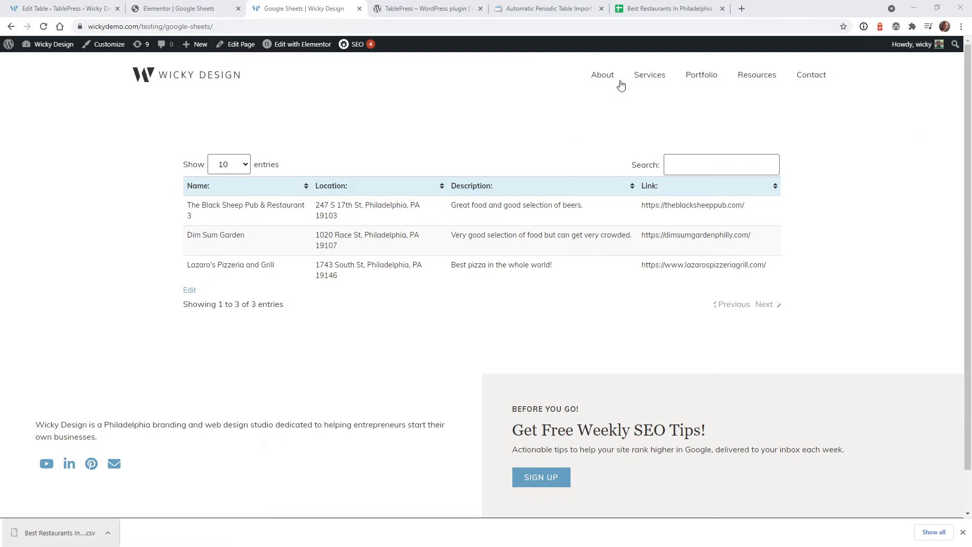
Step: In Google Sheets, open the web publishing settings for the entire document and set the link format to Comma-separated values (.csv)
click(650, 10)
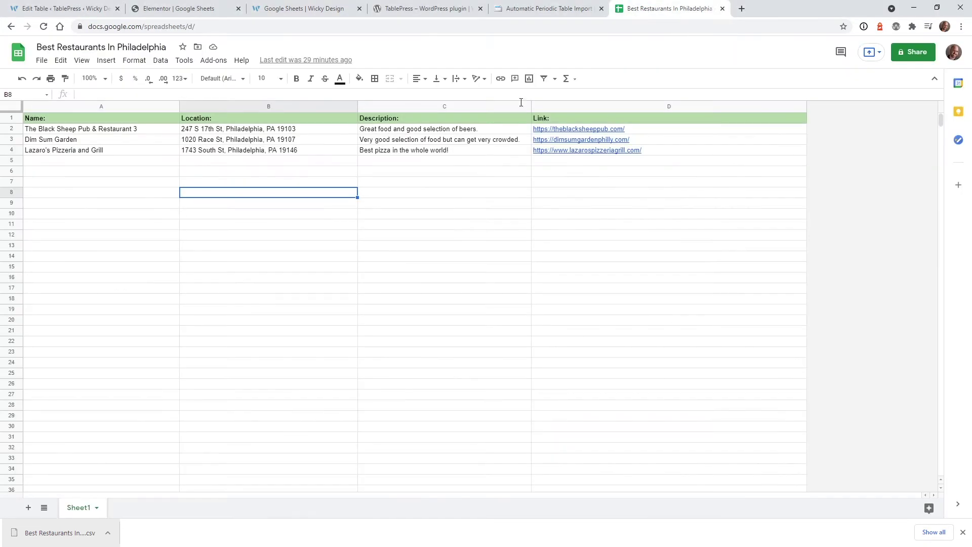
click(213, 280)
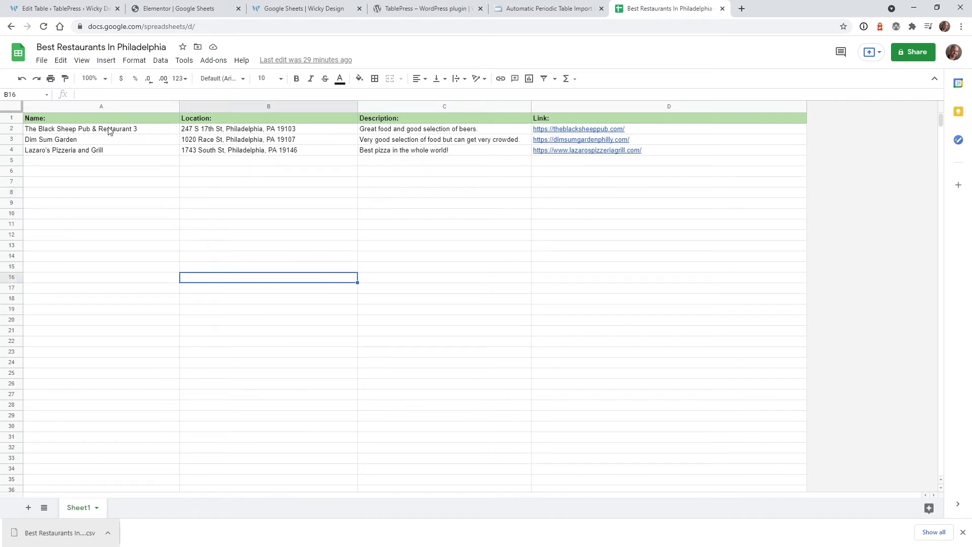
click(43, 63)
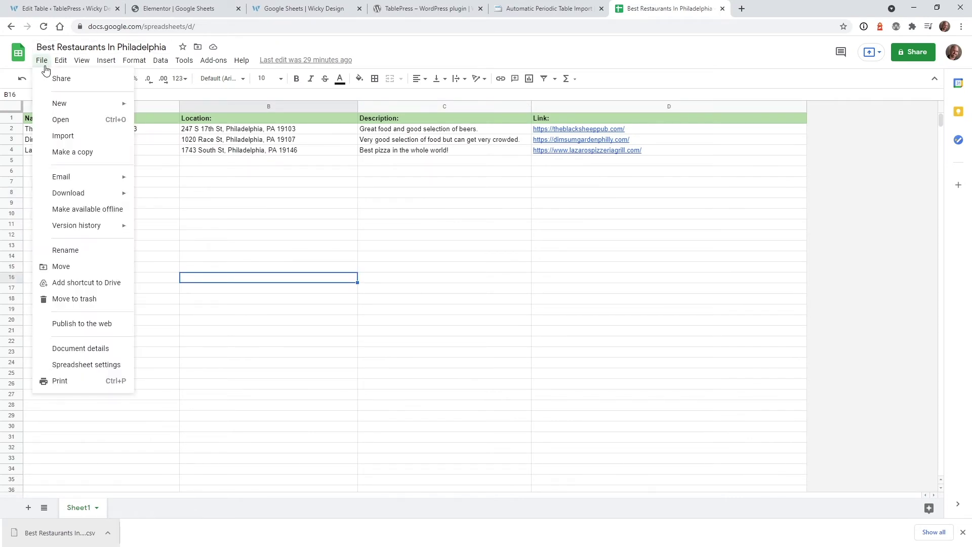
click(81, 324)
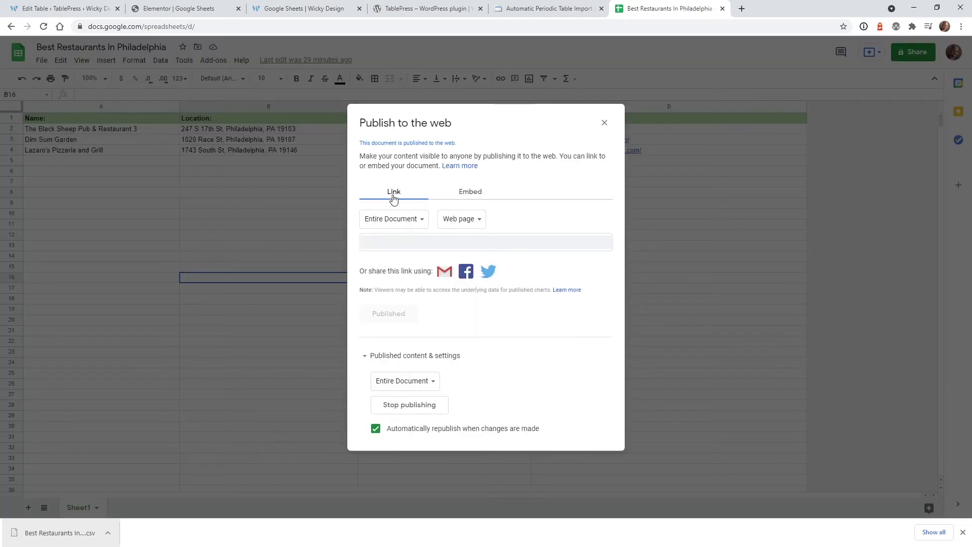
click(401, 221)
click(402, 223)
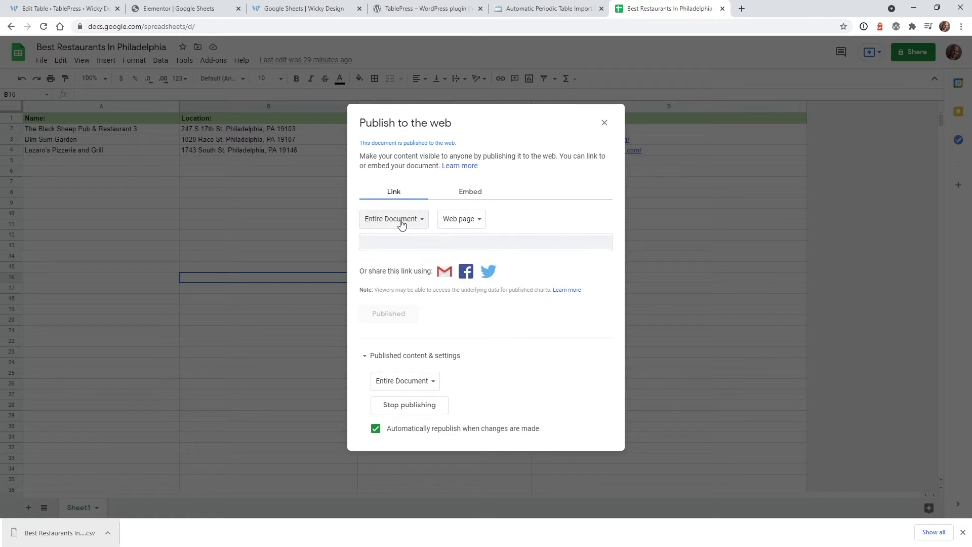
click(451, 220)
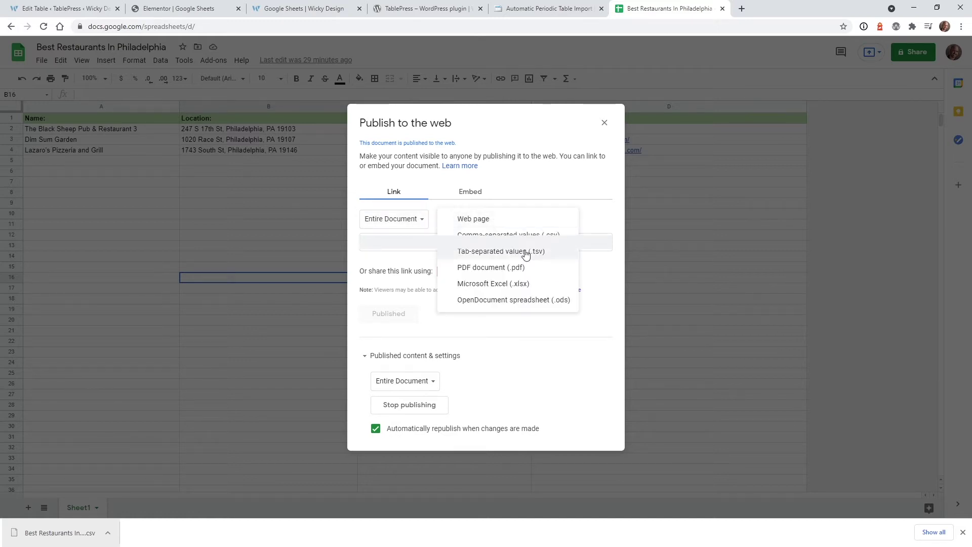
click(511, 215)
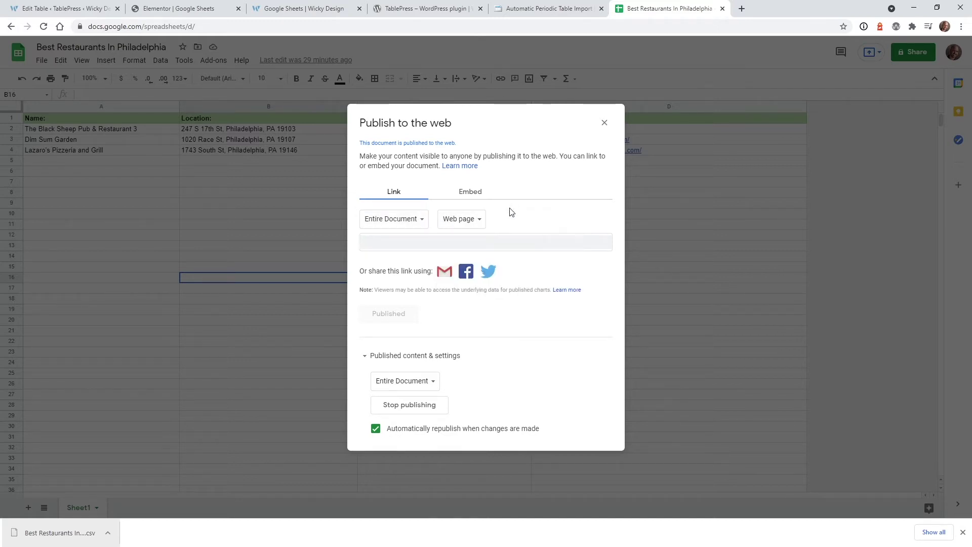
click(460, 220)
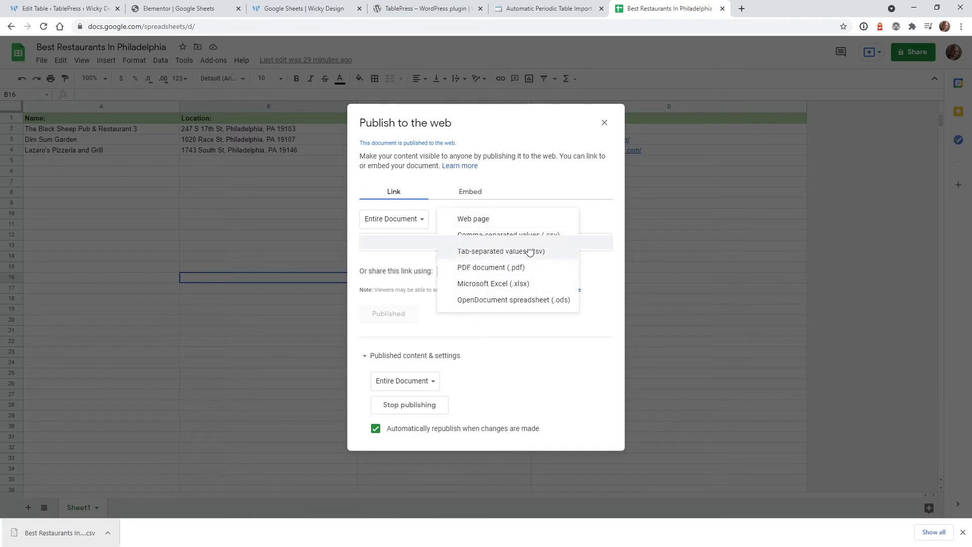
click(508, 234)
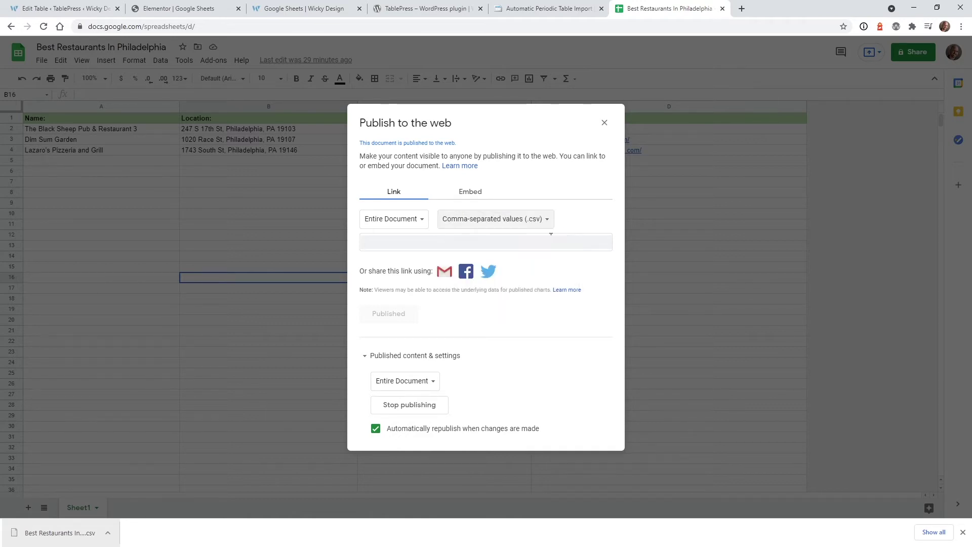
Step: Copy the published CSV link and close the publishing settings
key(ctrl+c)
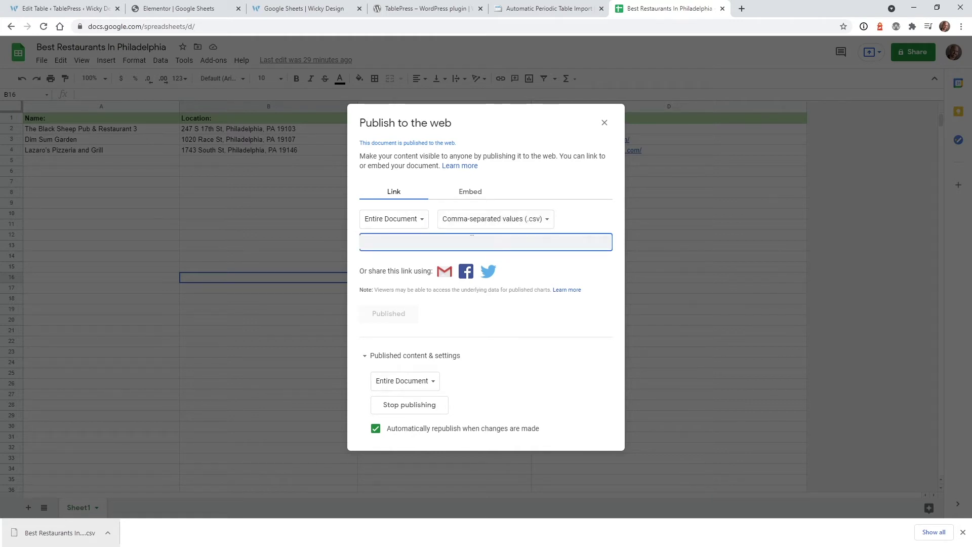
click(472, 241)
right_click(556, 250)
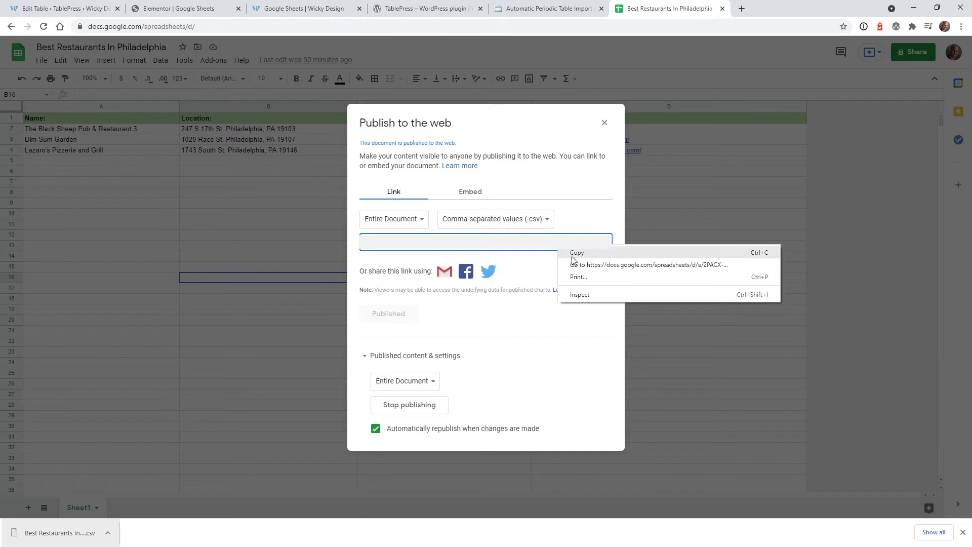
click(575, 255)
click(605, 125)
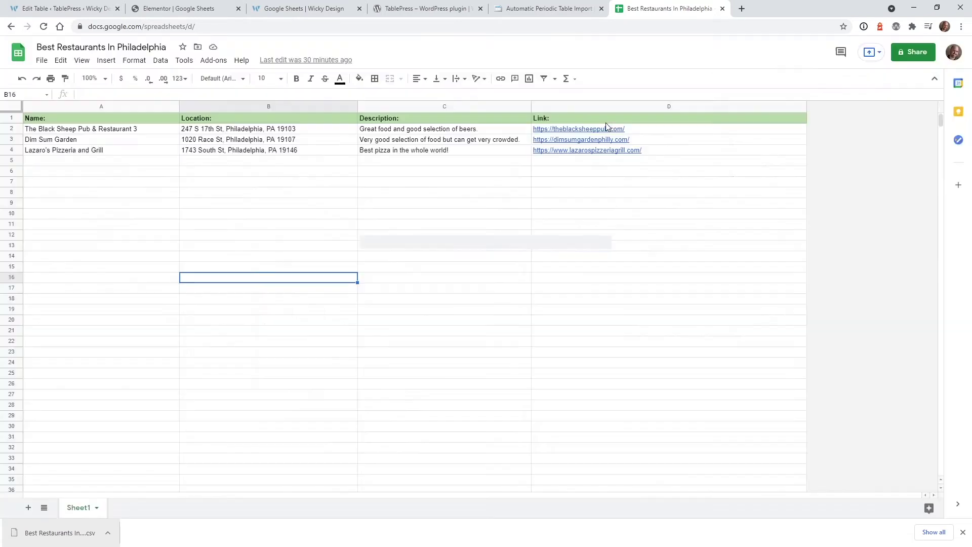
Step: In TablePress, activate auto import for the Best Restaurants In Philadelphia table, with CSV format and URL source type
click(60, 8)
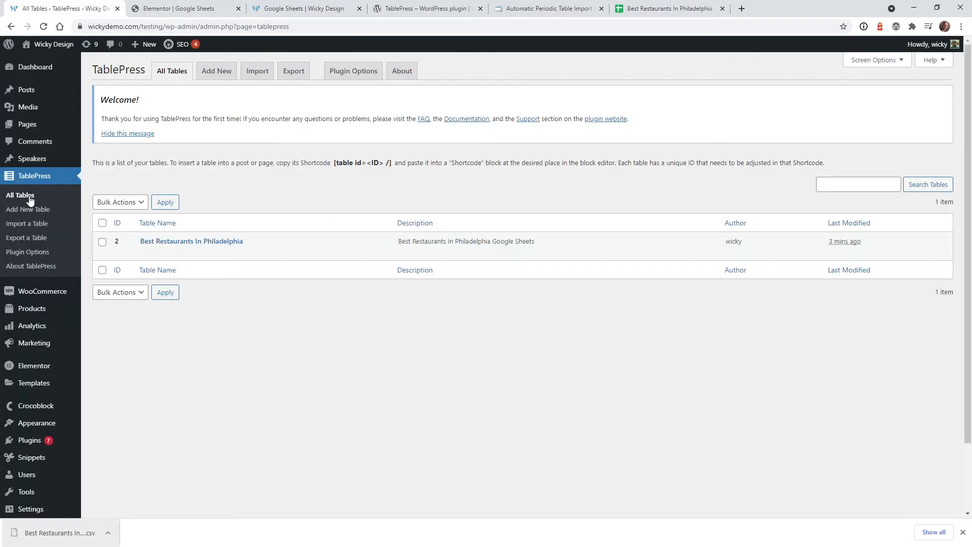
click(258, 74)
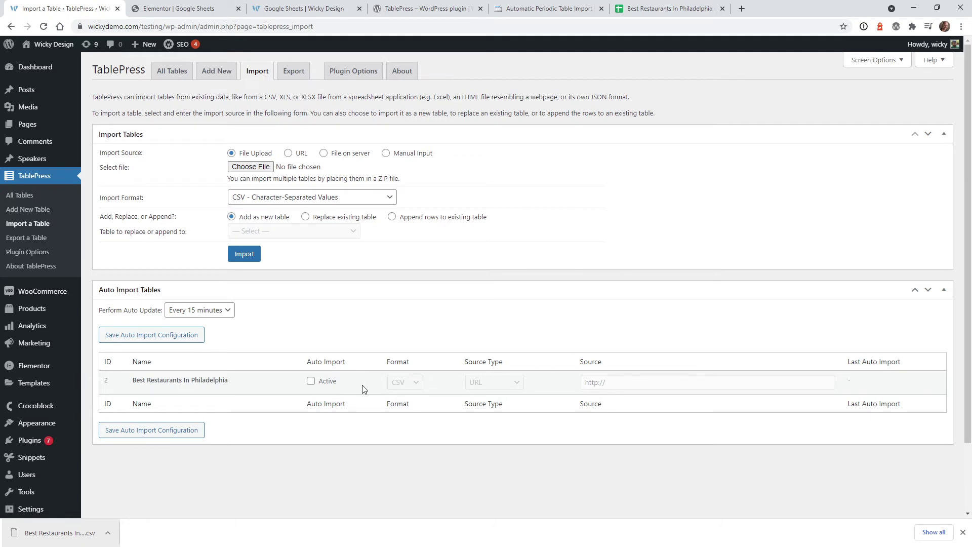
click(309, 387)
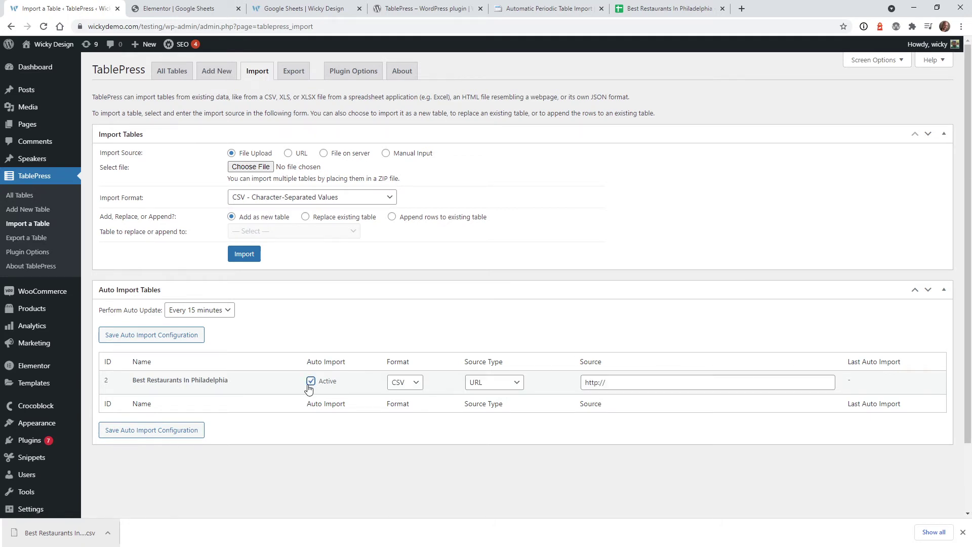
click(398, 385)
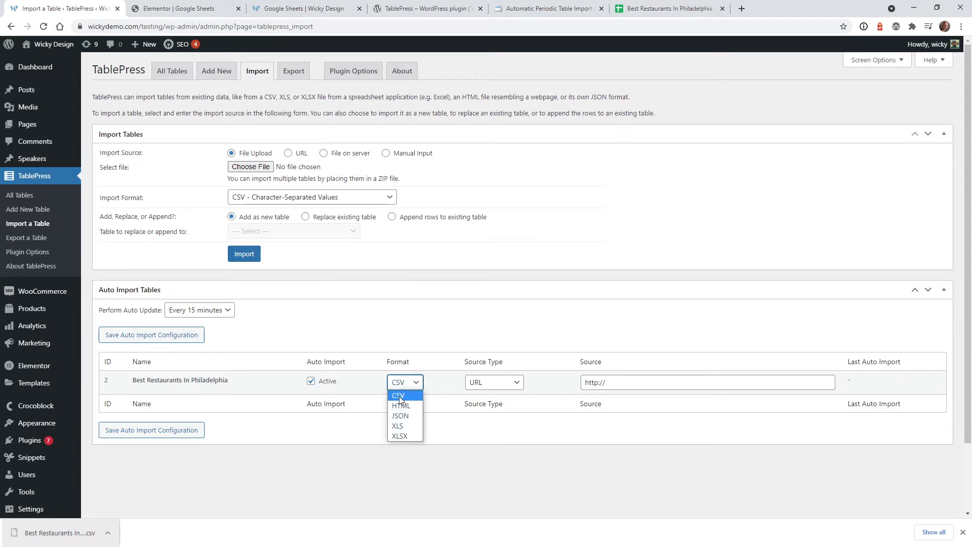
click(488, 382)
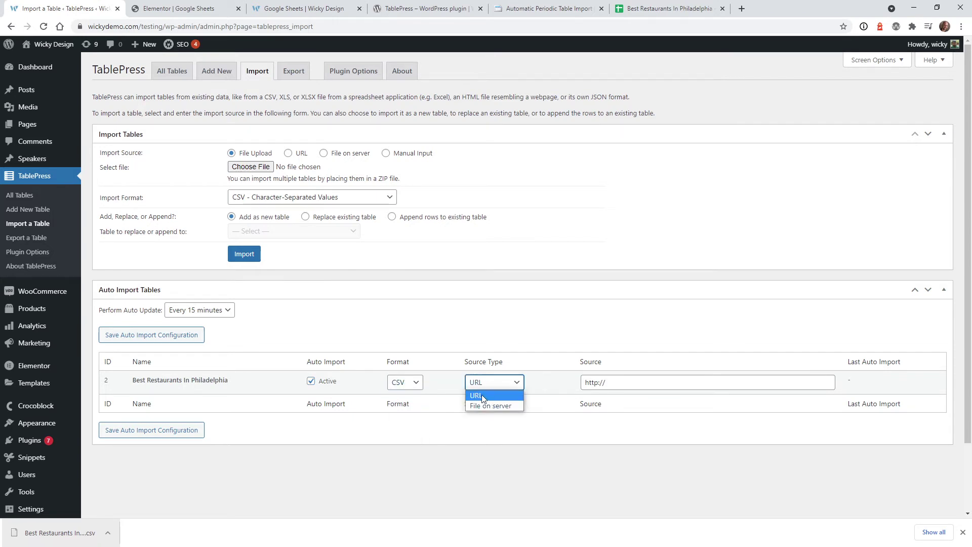
click(484, 394)
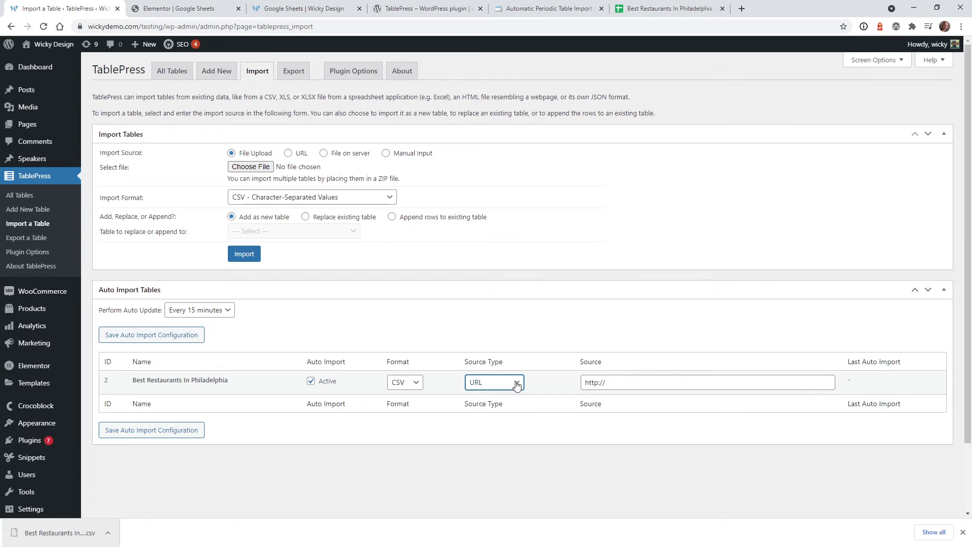
Step: Replace the table's auto import source with the copied CSV link, save the configuration and check the table on the live page
drag(607, 384, 568, 391)
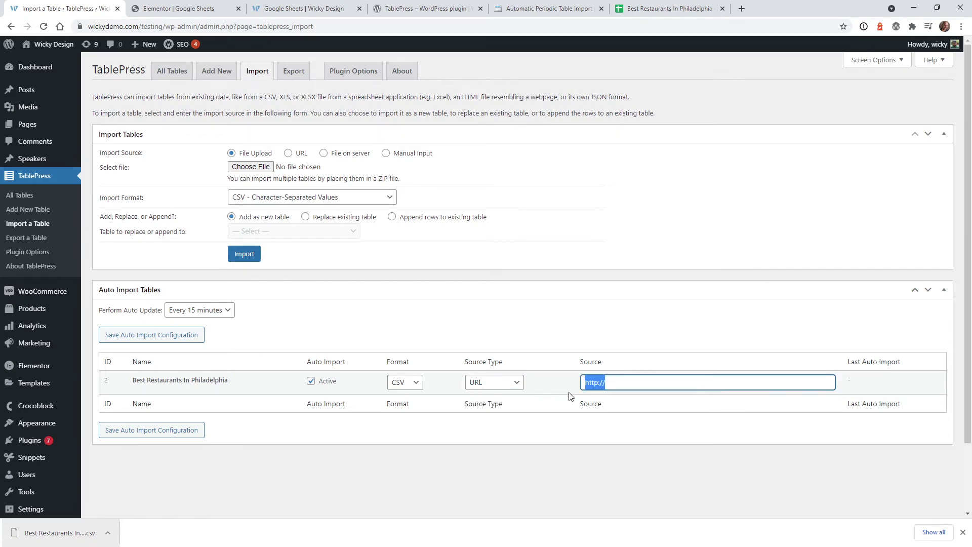
key(ctrl+v)
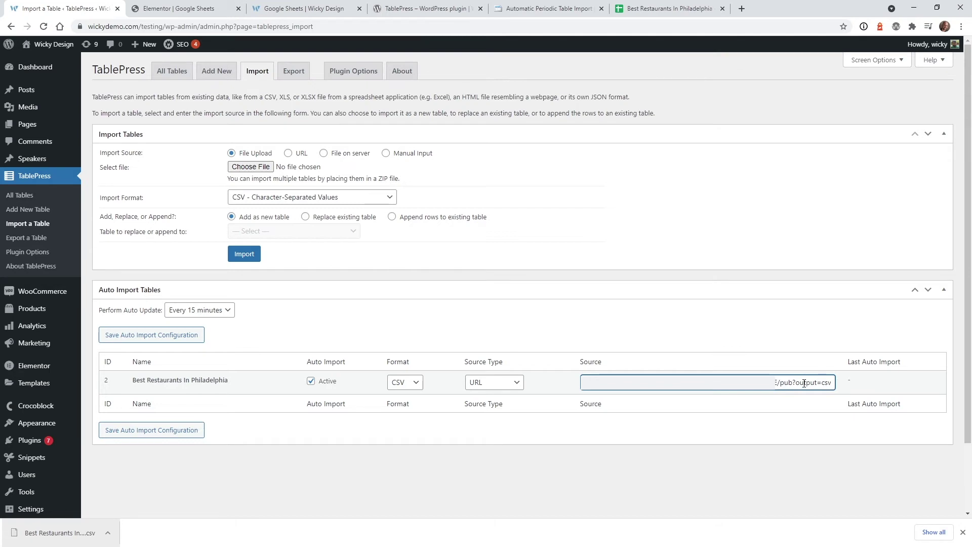
drag(810, 383, 830, 385)
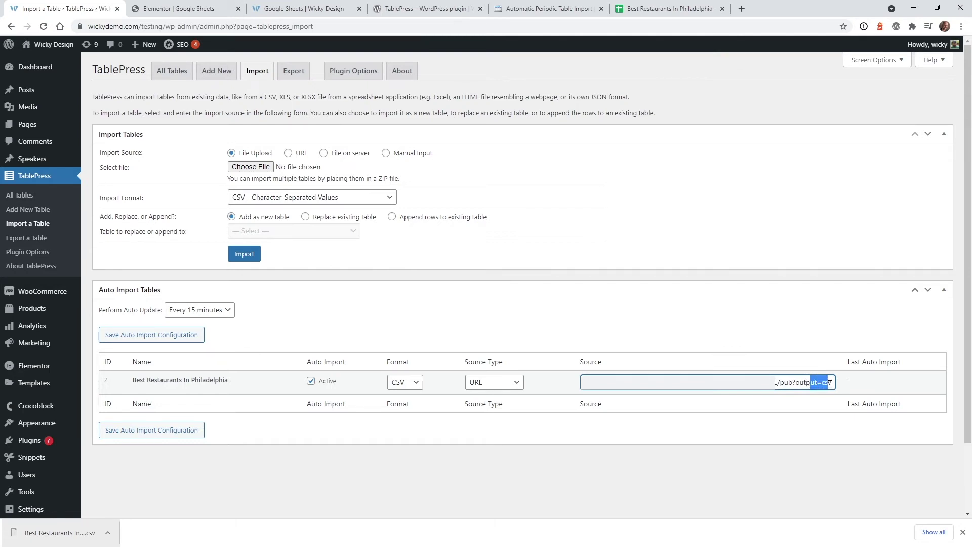
click(813, 467)
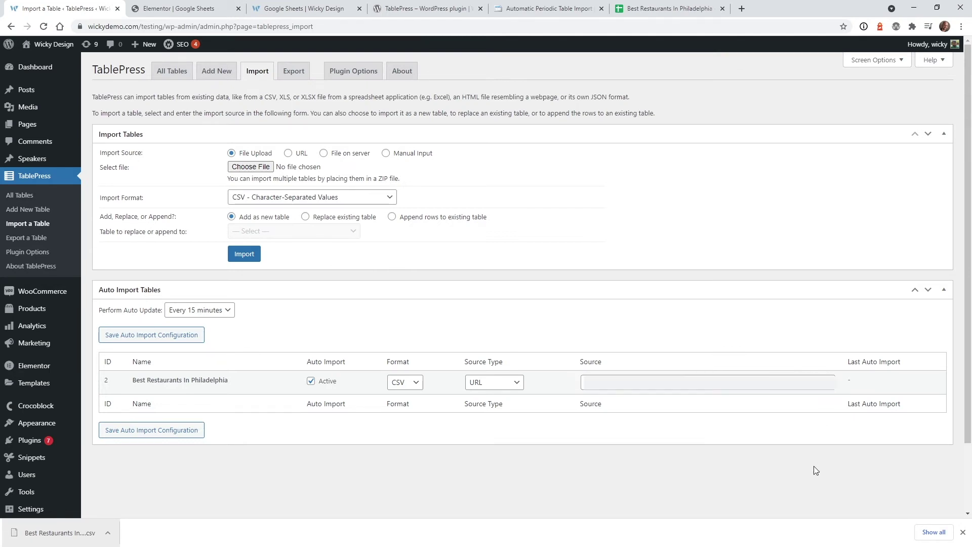
click(151, 431)
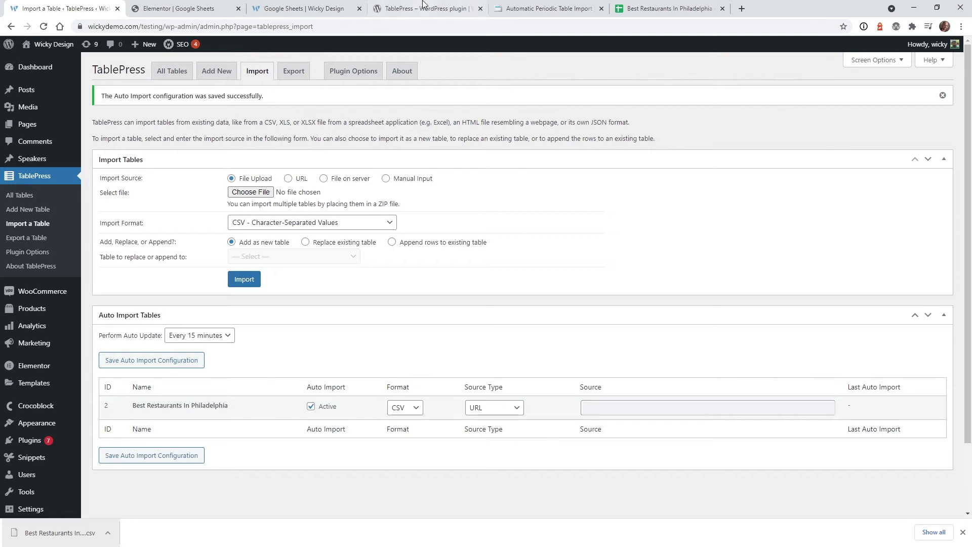
click(306, 8)
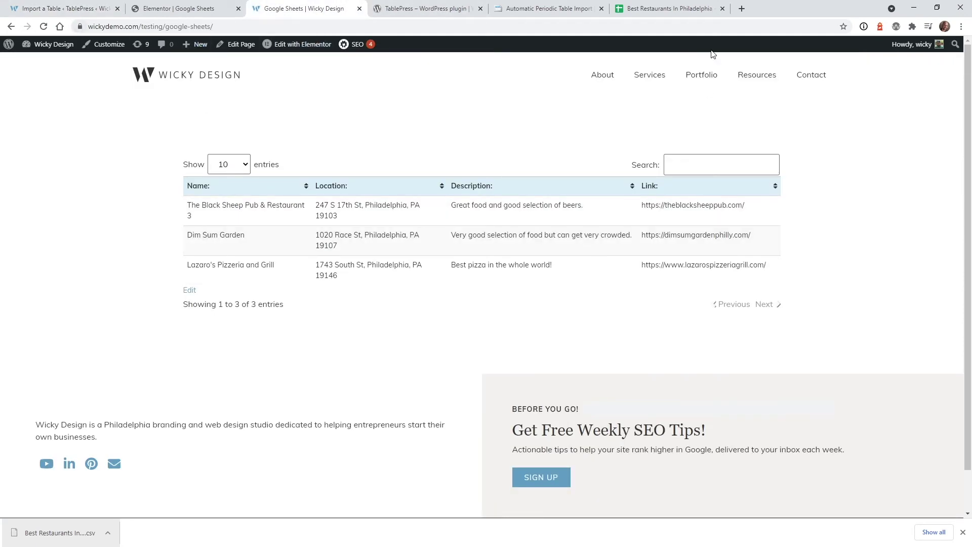
click(64, 8)
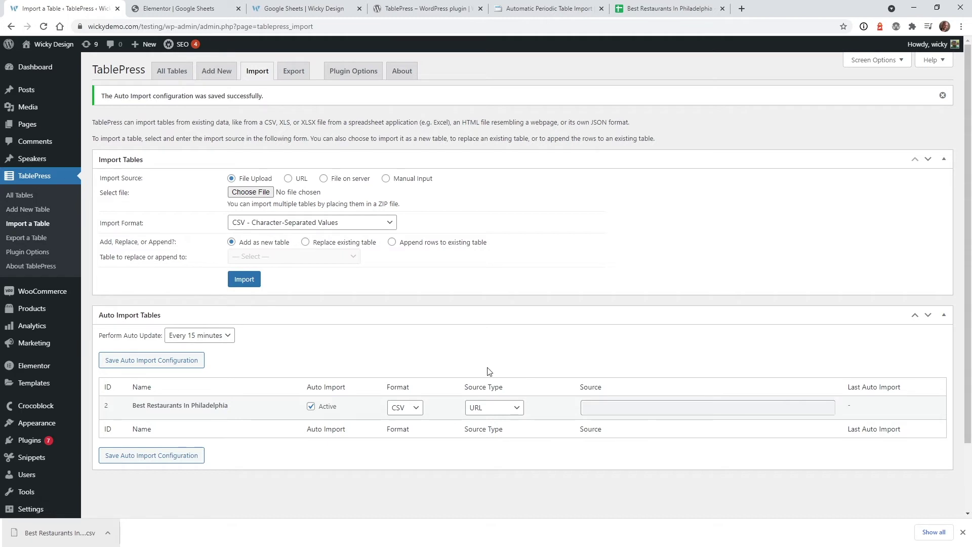
Step: Set the TablePress auto update interval to every 15 minutes and save the auto import configuration
click(200, 337)
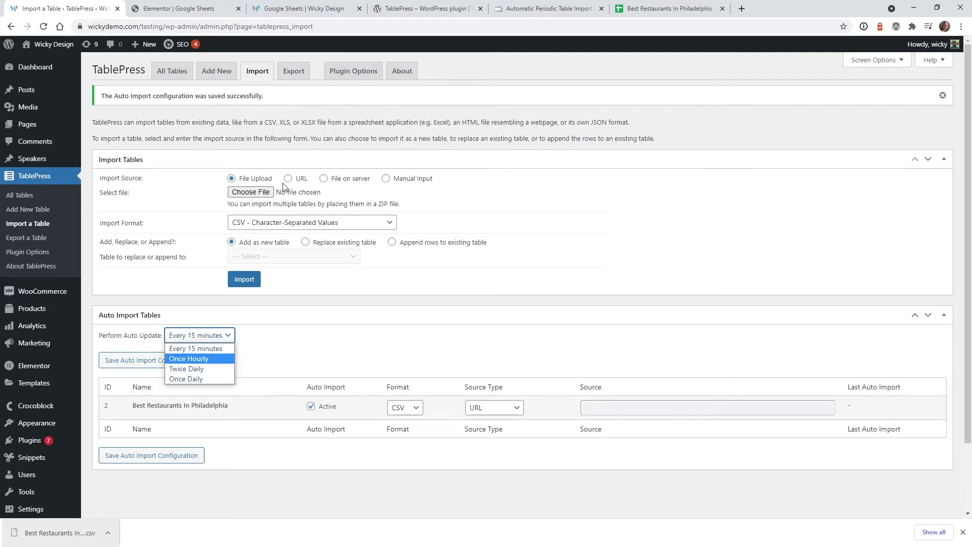
click(208, 350)
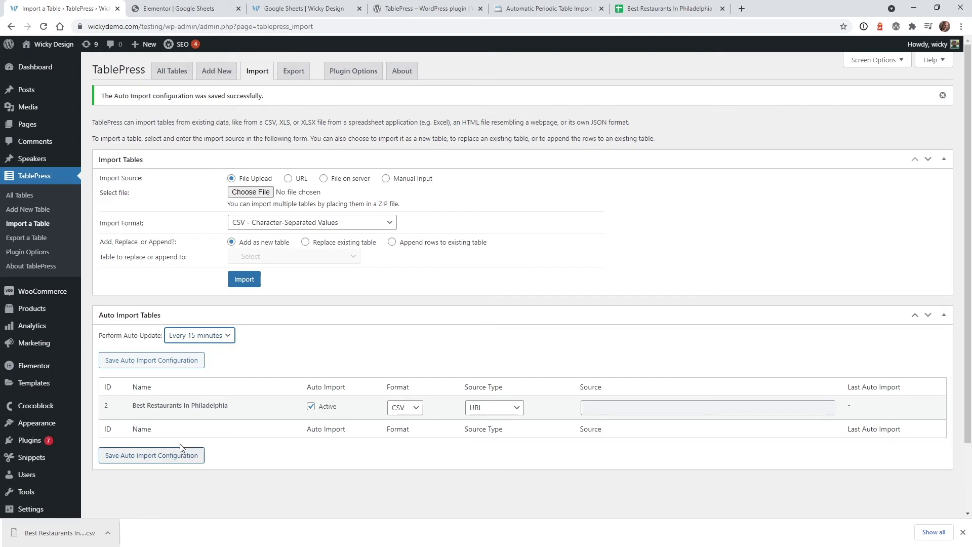
click(152, 455)
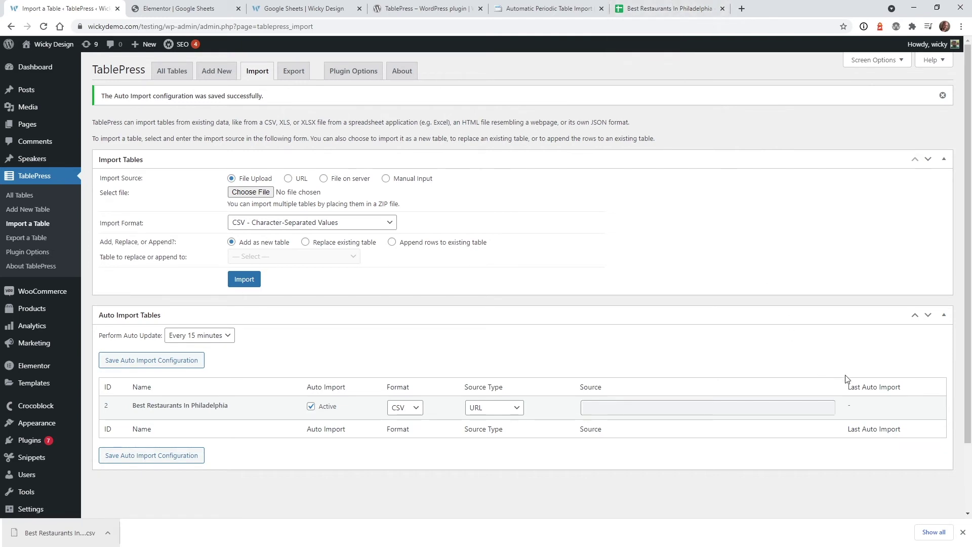
Step: In the Google Sheets restaurant list, add a row below the last restaurant containing Test, test location, test and 9:14
click(684, 8)
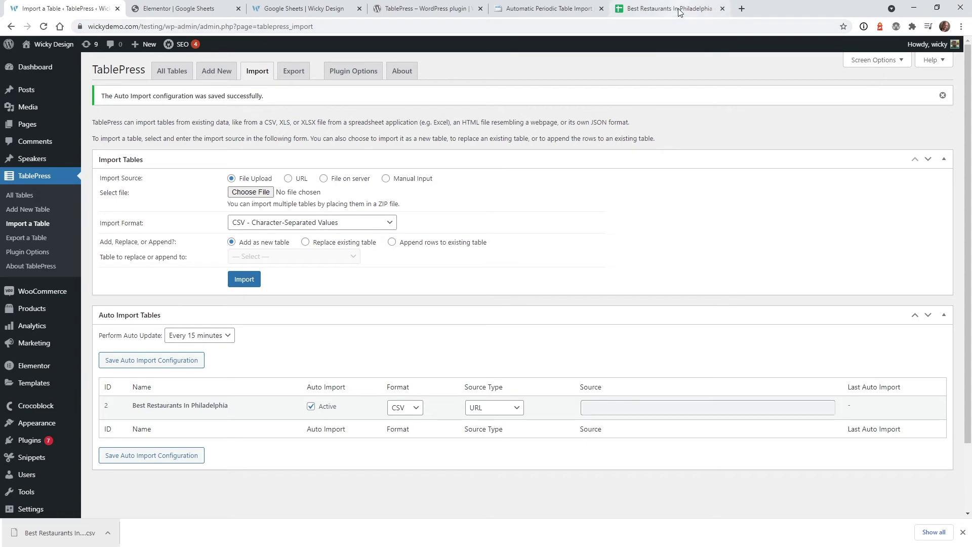
click(63, 162)
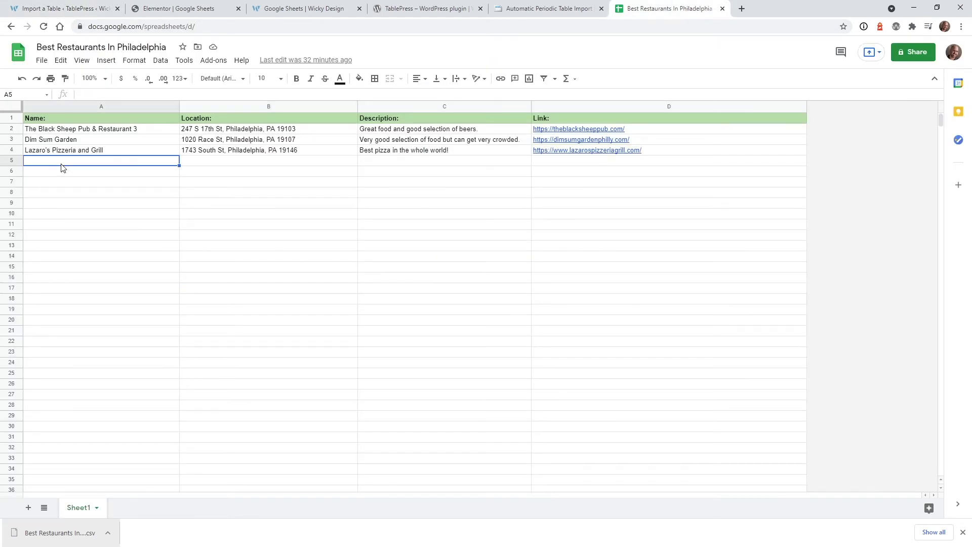
text(Test)
key(Tab)
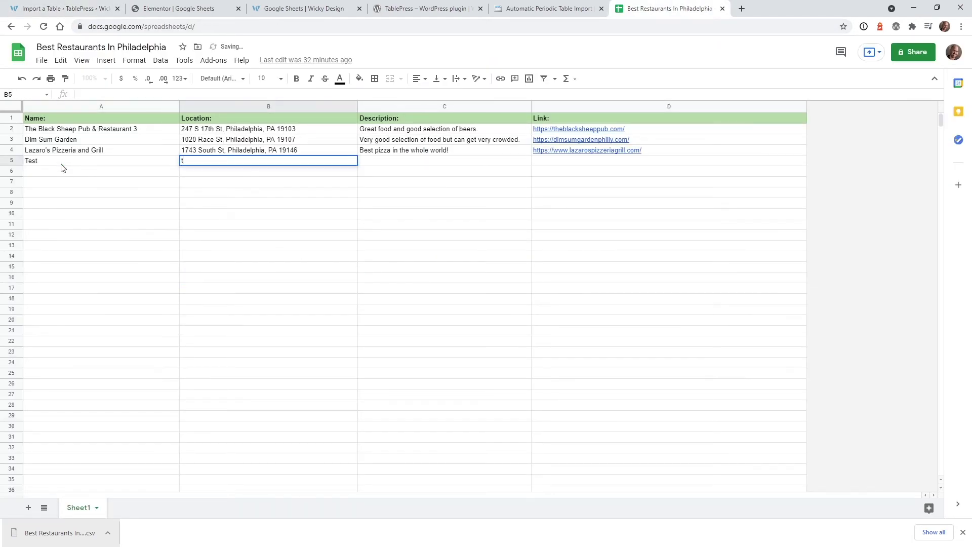
text(test location)
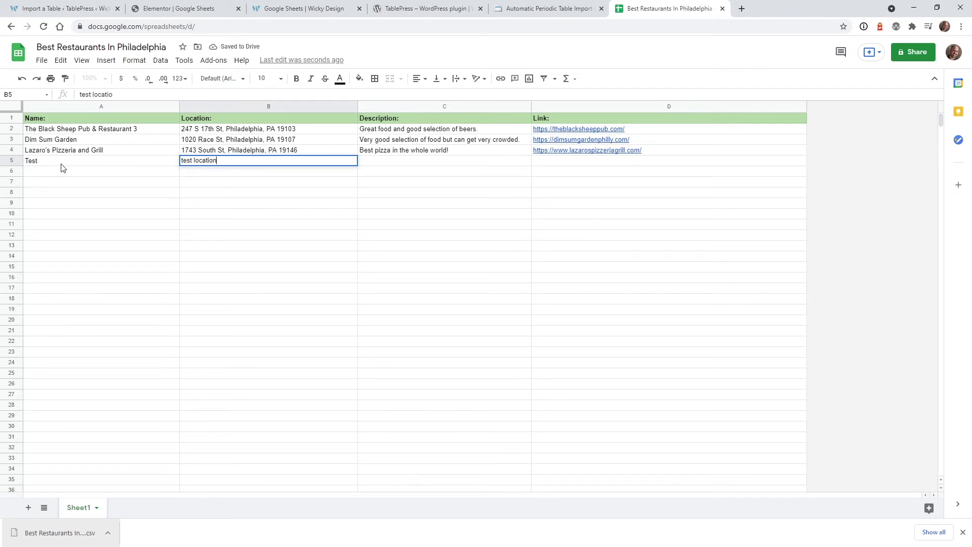
key(Tab)
text(te)
key(Tab)
text(t)
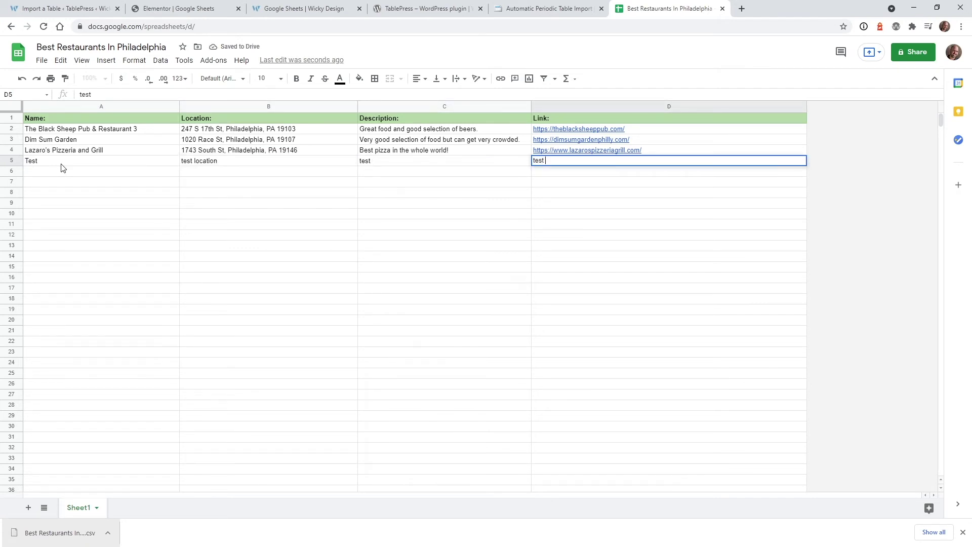
key(Return)
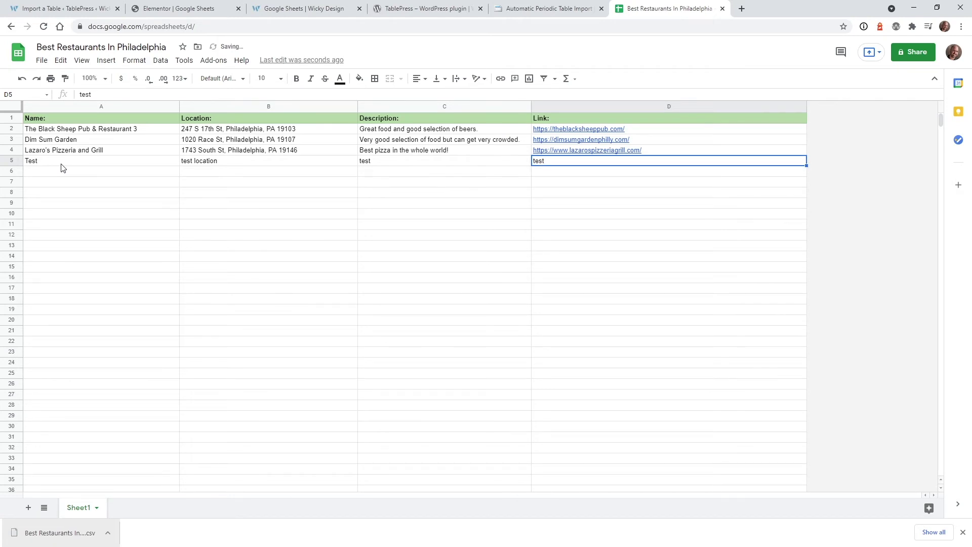
text(9:14)
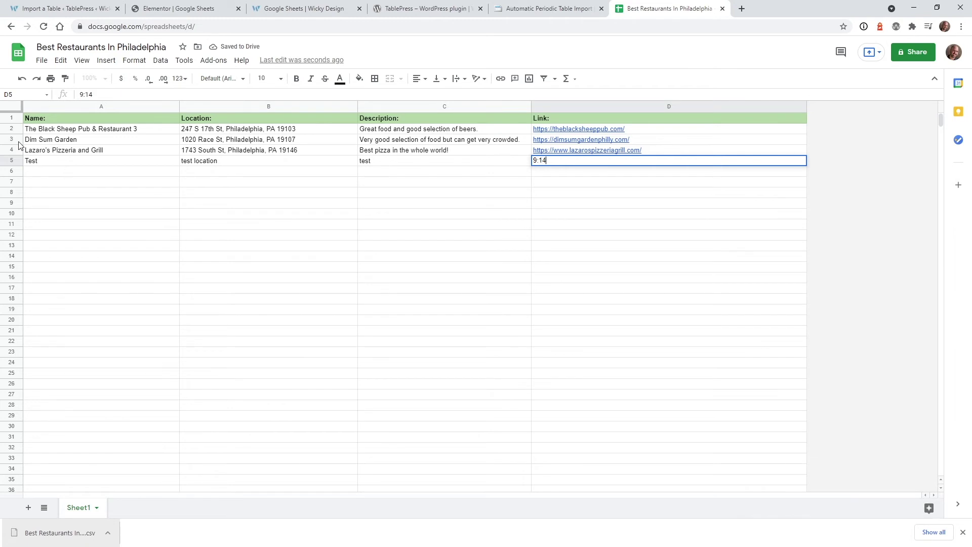
click(375, 246)
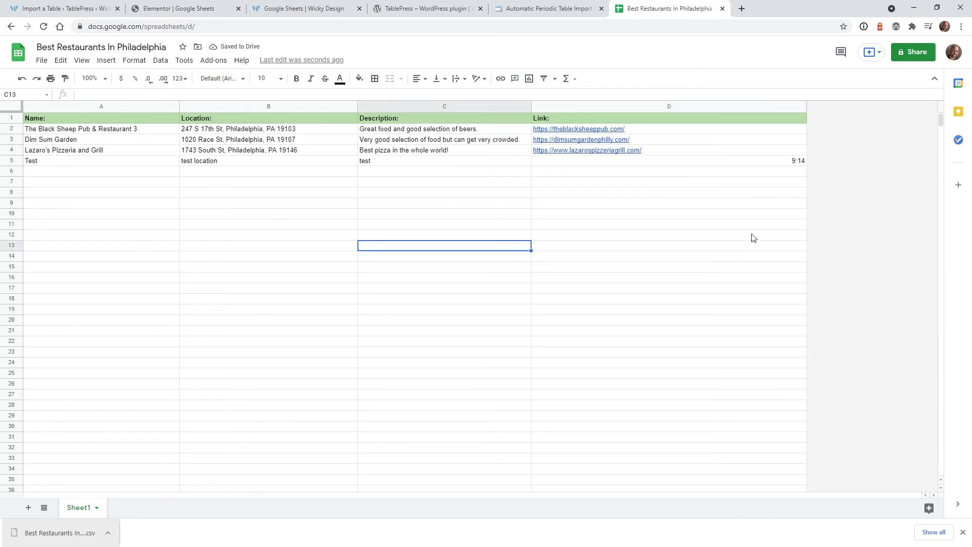
Step: Reload the TablePress import page and the live page to compare the last auto import time with the displayed table
click(55, 5)
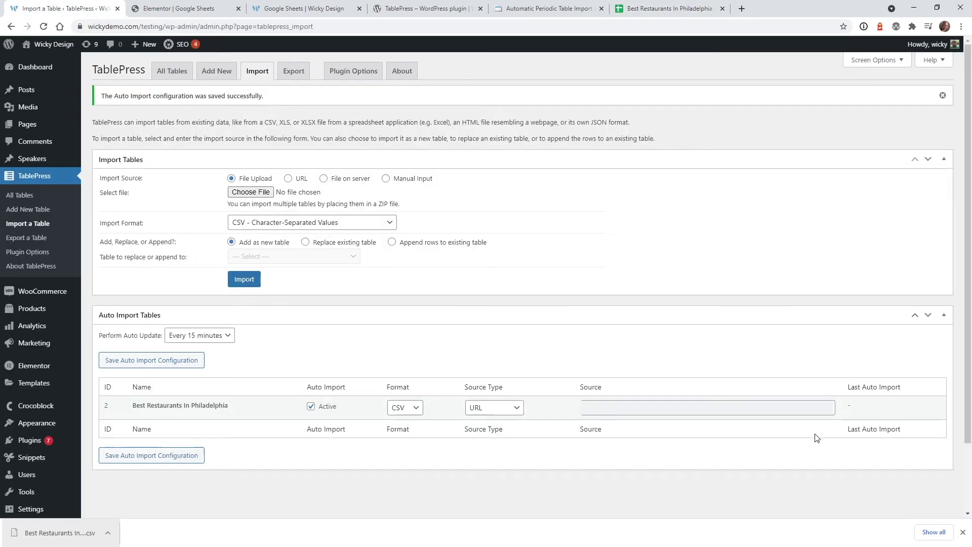
click(42, 30)
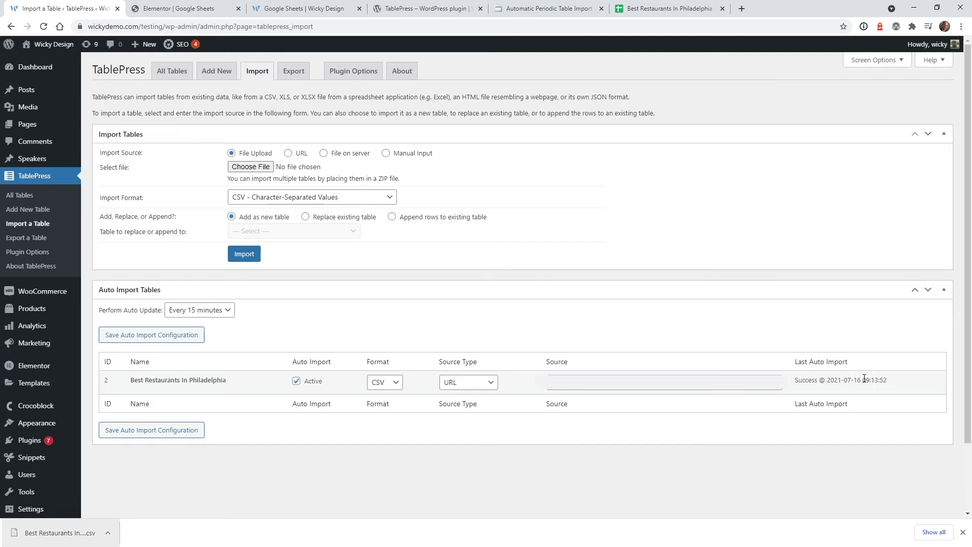
click(302, 7)
click(43, 27)
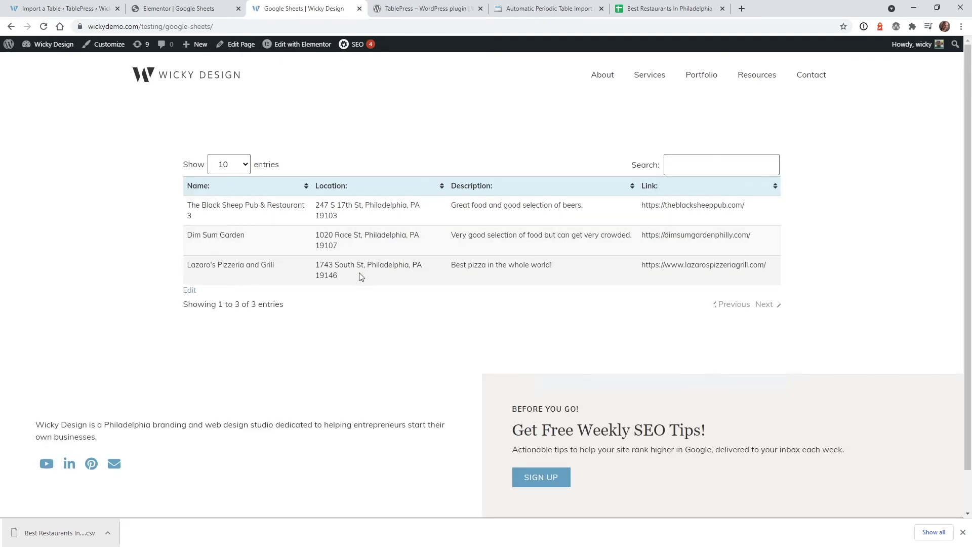
click(58, 7)
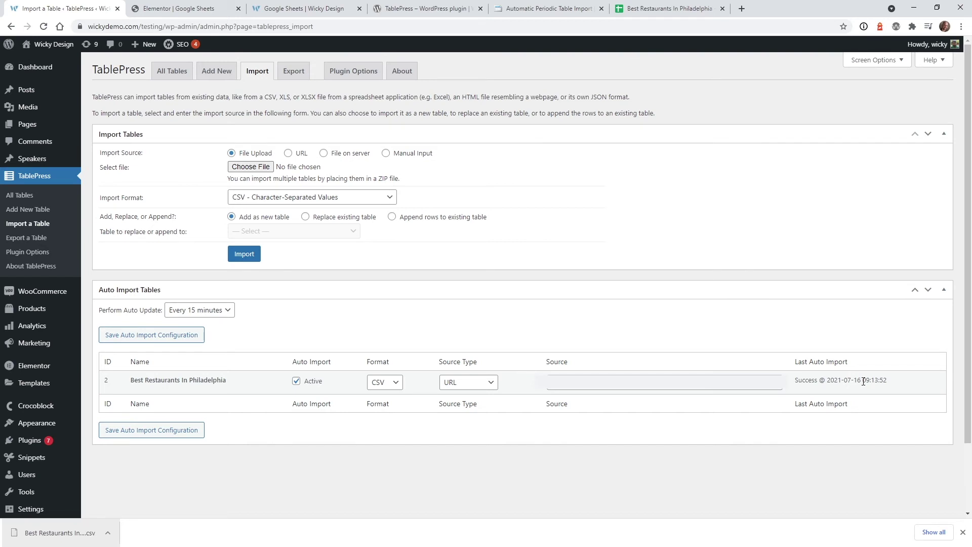
click(304, 8)
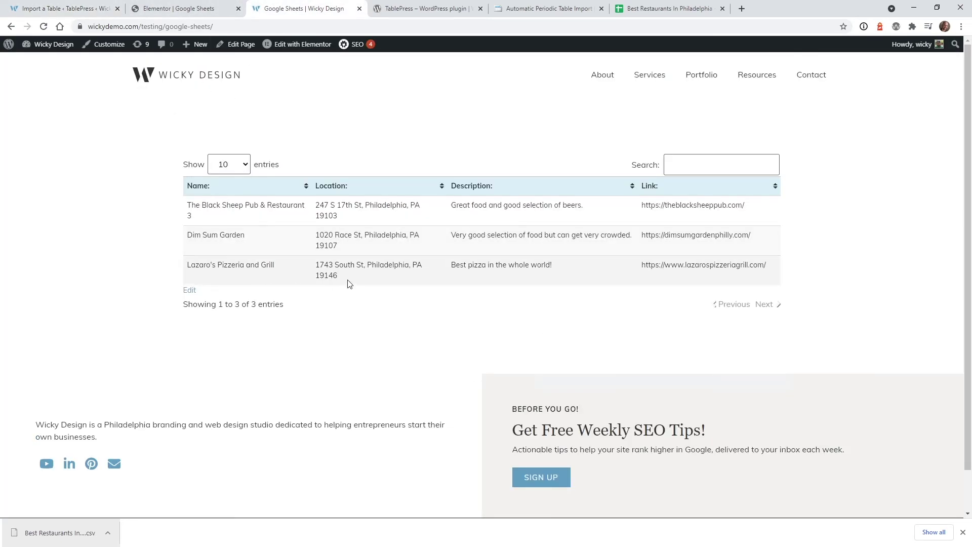
Step: Recheck the last auto import time in TablePress, reload the live page and highlight the Test row in its table
click(58, 8)
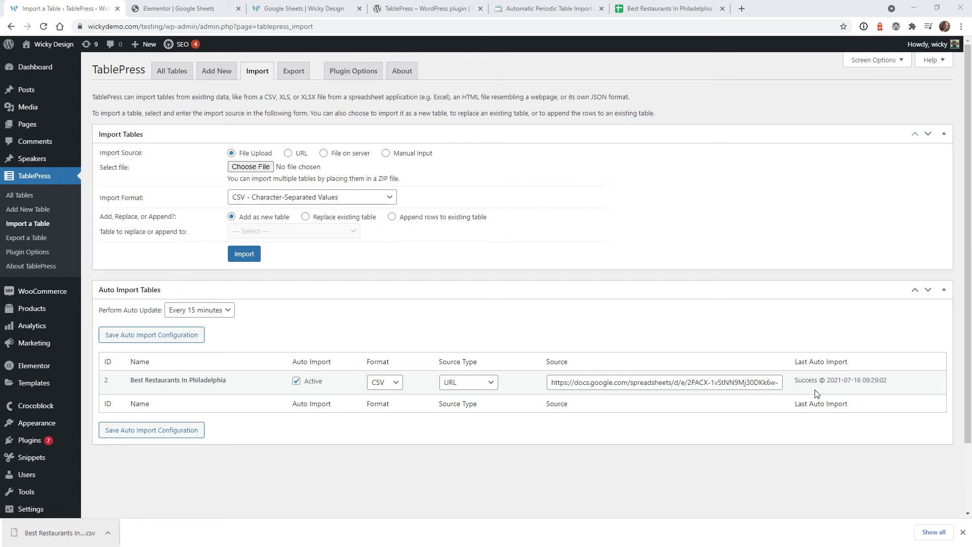
click(305, 6)
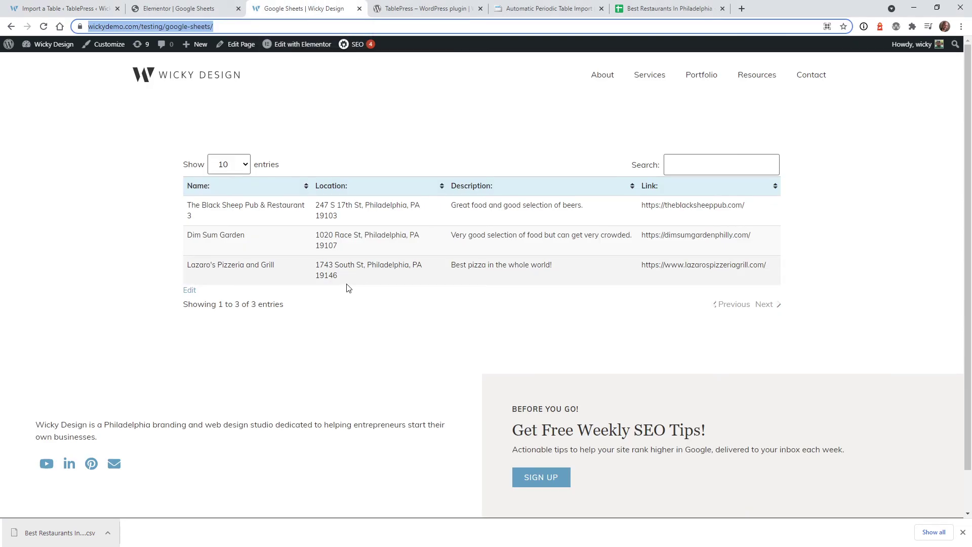
click(44, 27)
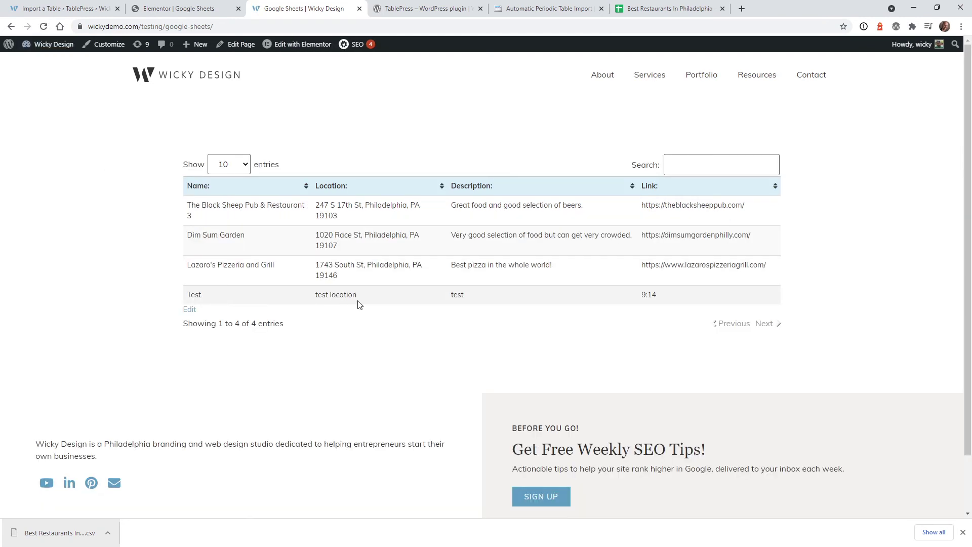
drag(673, 300, 190, 299)
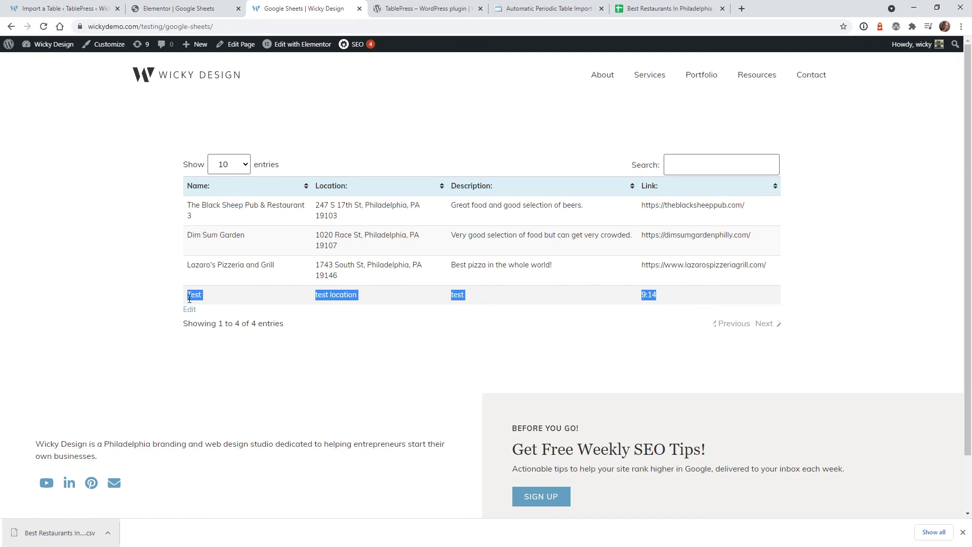
Step: Open the Best Restaurants In Philadelphia table in TablePress, enlarge its Test row's link cell and compare the row with the Google sheet
click(185, 8)
click(64, 8)
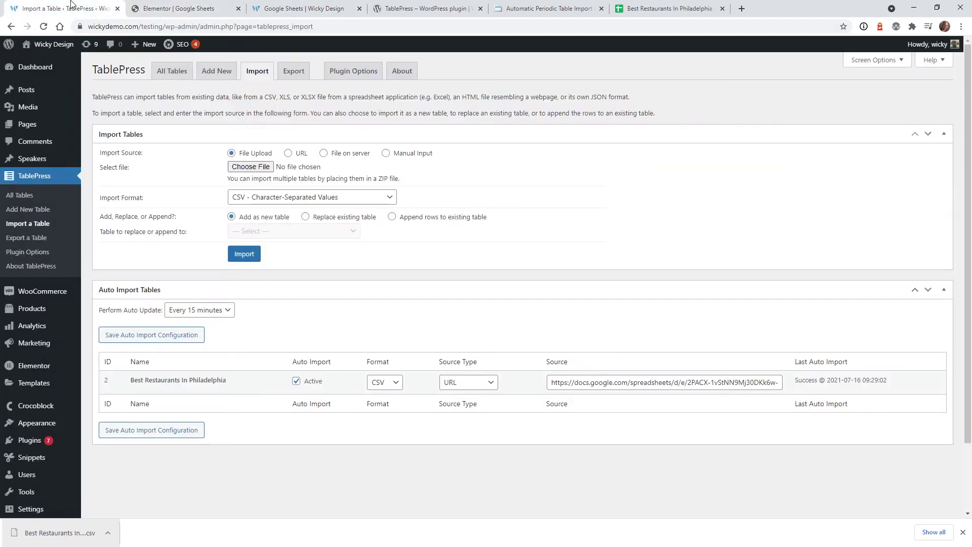
click(19, 197)
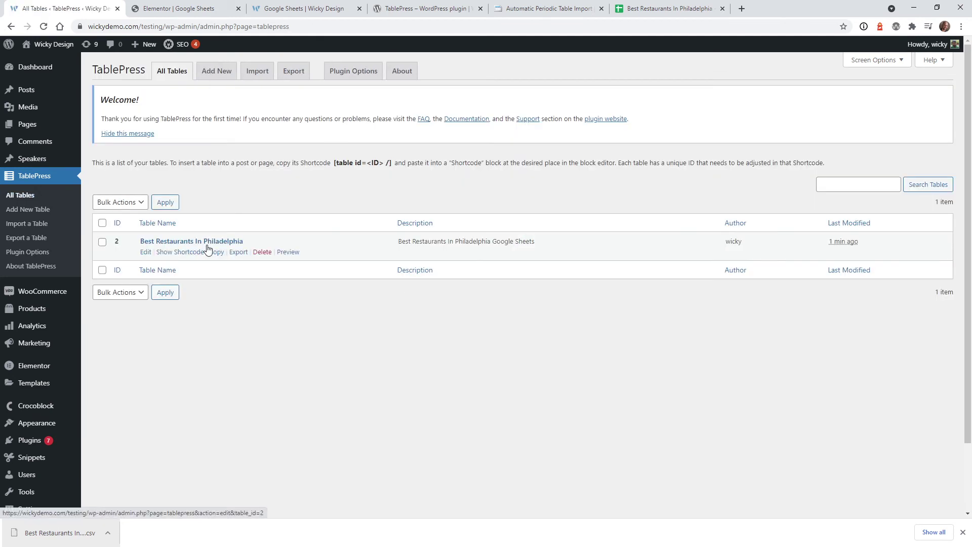
click(207, 242)
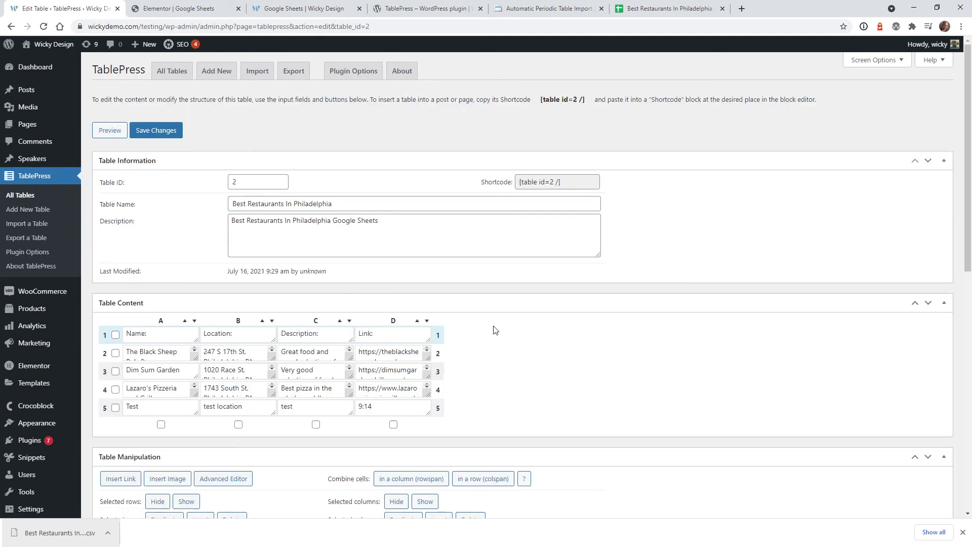
drag(429, 411, 587, 442)
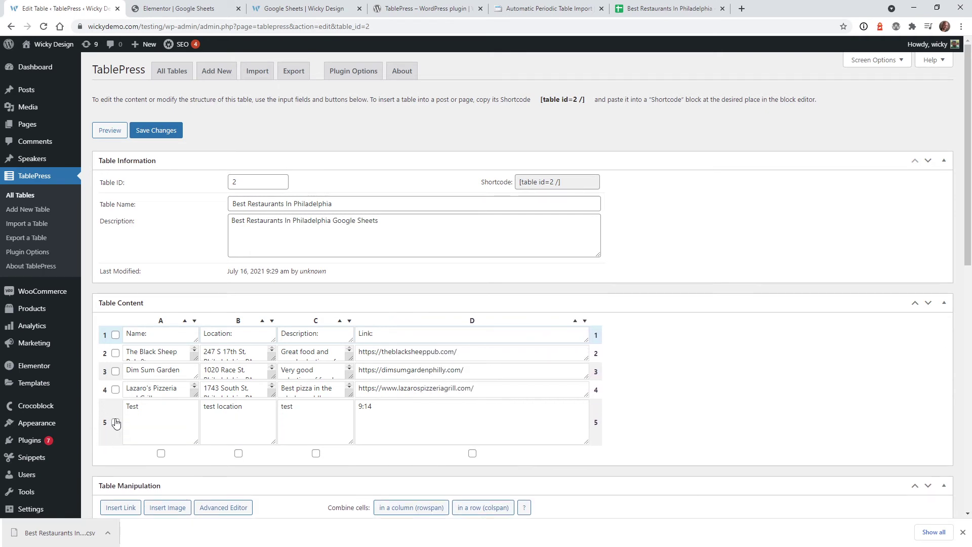
drag(368, 407, 457, 409)
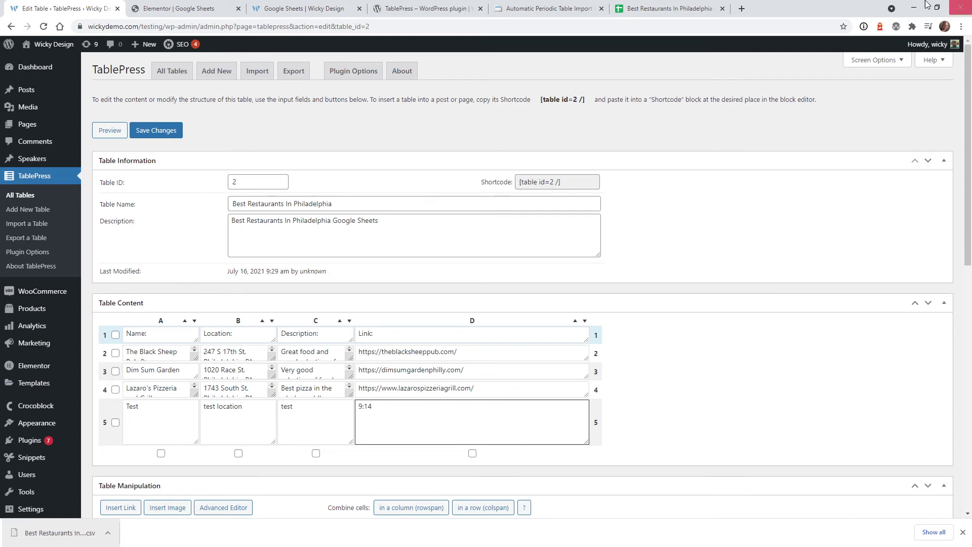
click(669, 5)
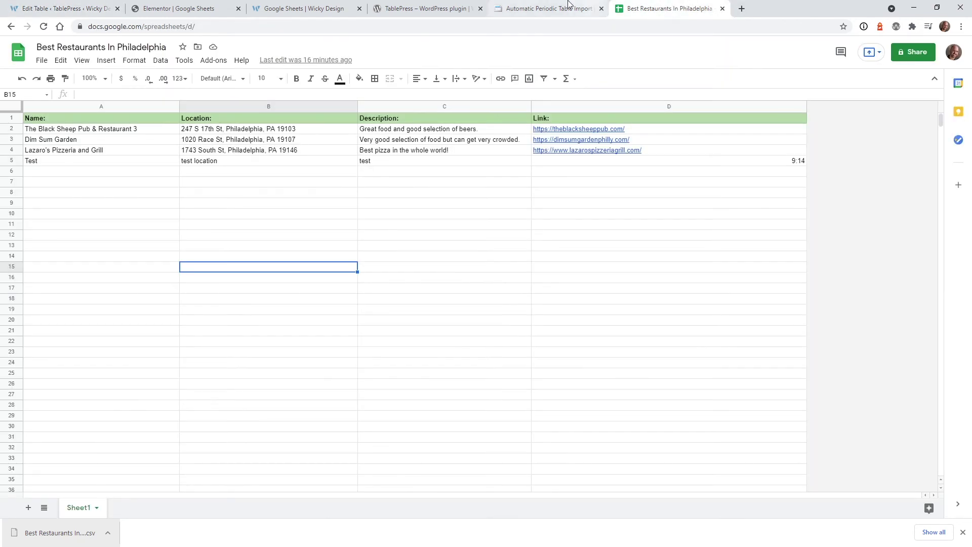
Step: On the TablePress website, browse the list of extensions and open the Responsive Tables extension page
click(547, 8)
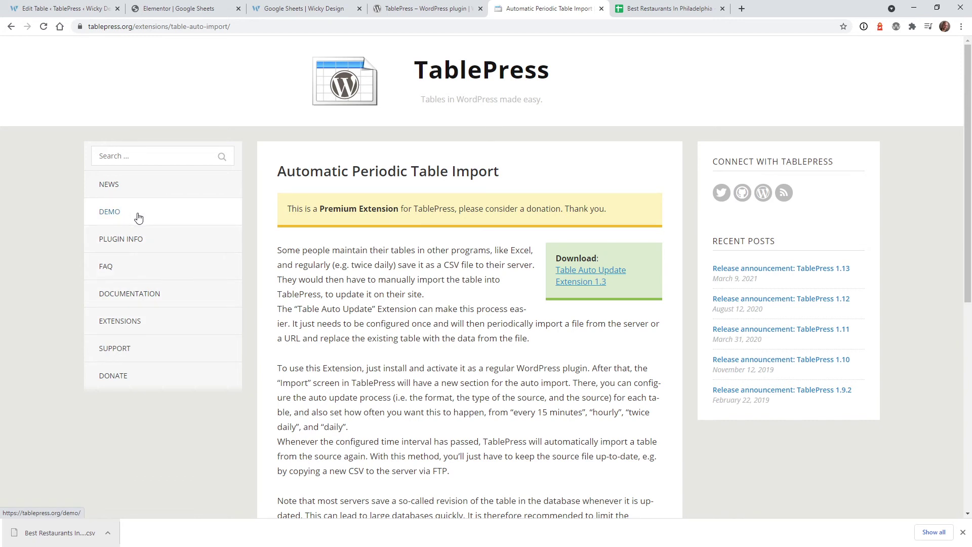
click(148, 326)
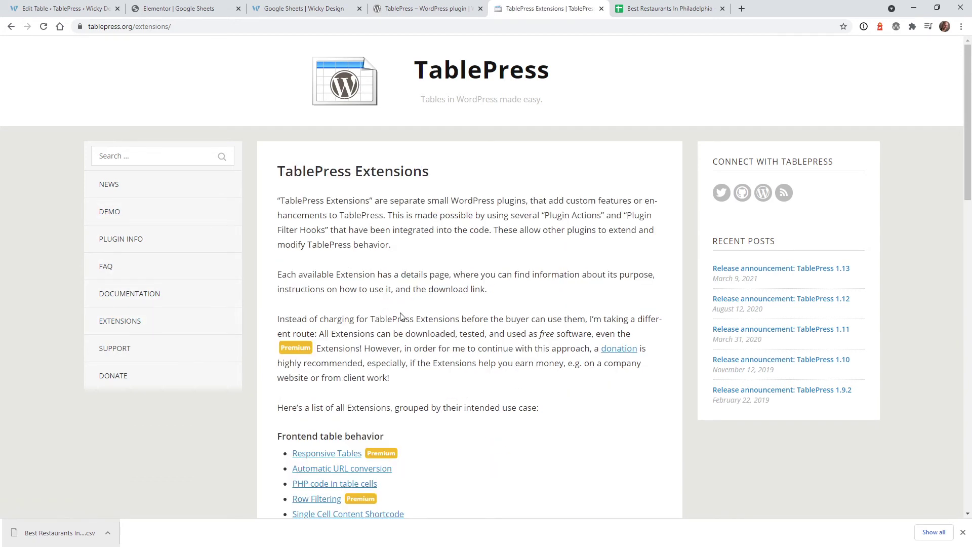
scroll(405, 314, down, 4)
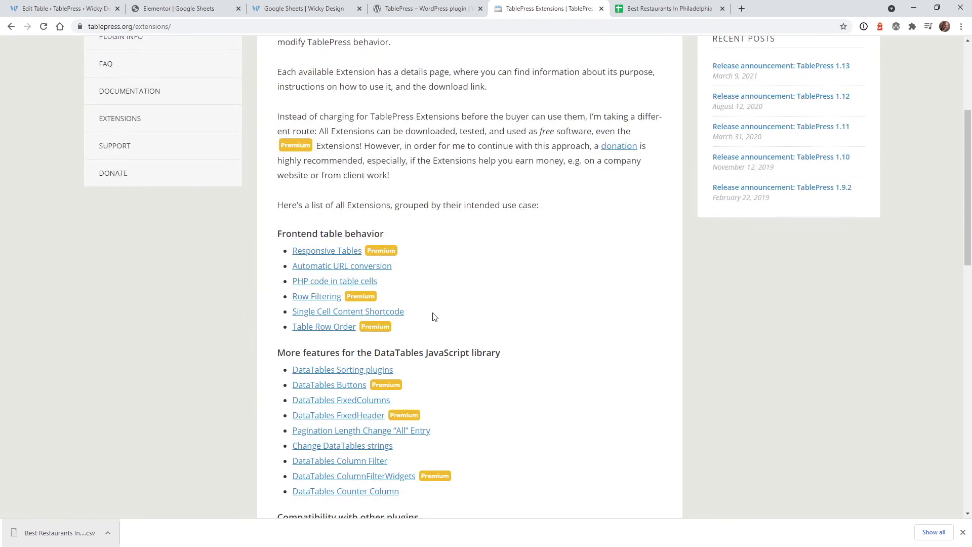
click(316, 253)
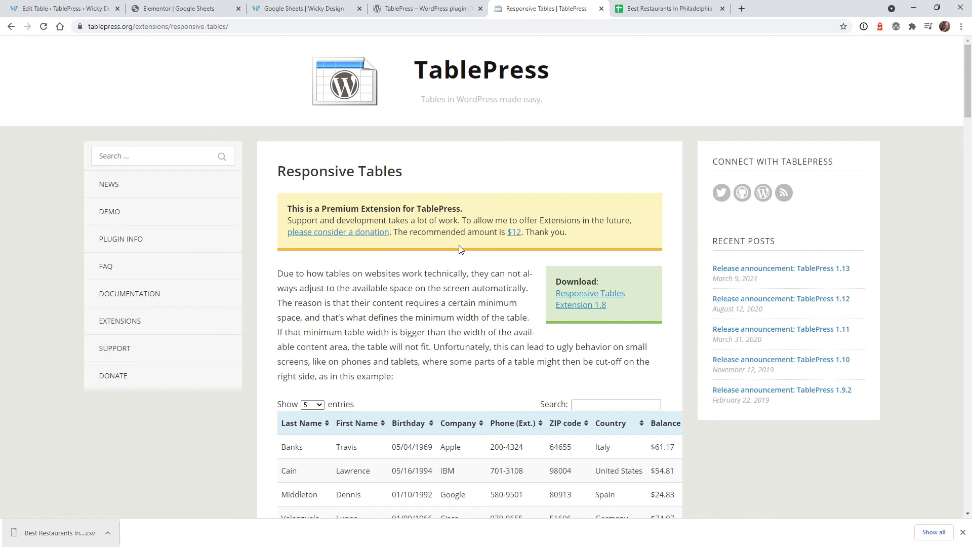
Step: Return to the live page and examine the table at phone width using the browser's developer tools, then widen the page again
key(ctrl+shift+Tab)
key(ctrl+shift+Tab)
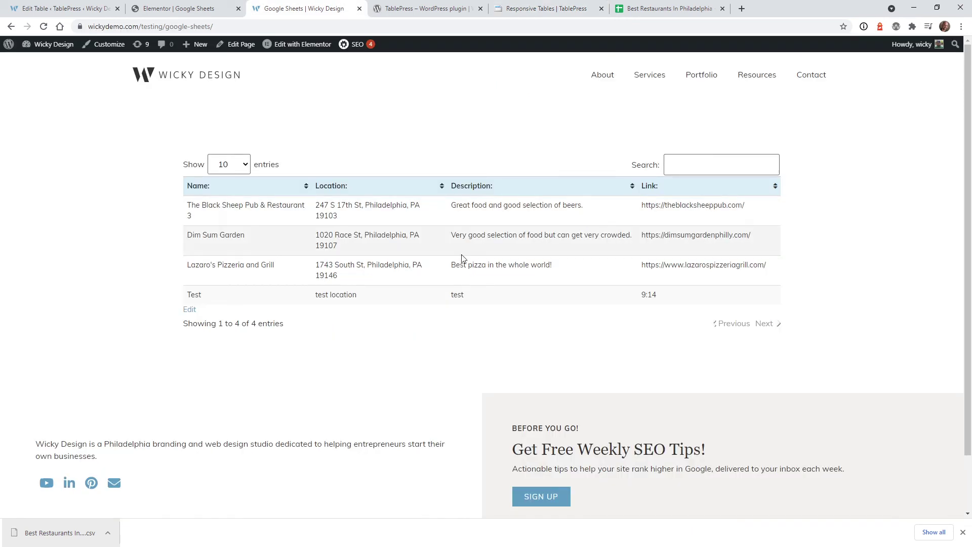
key(F12)
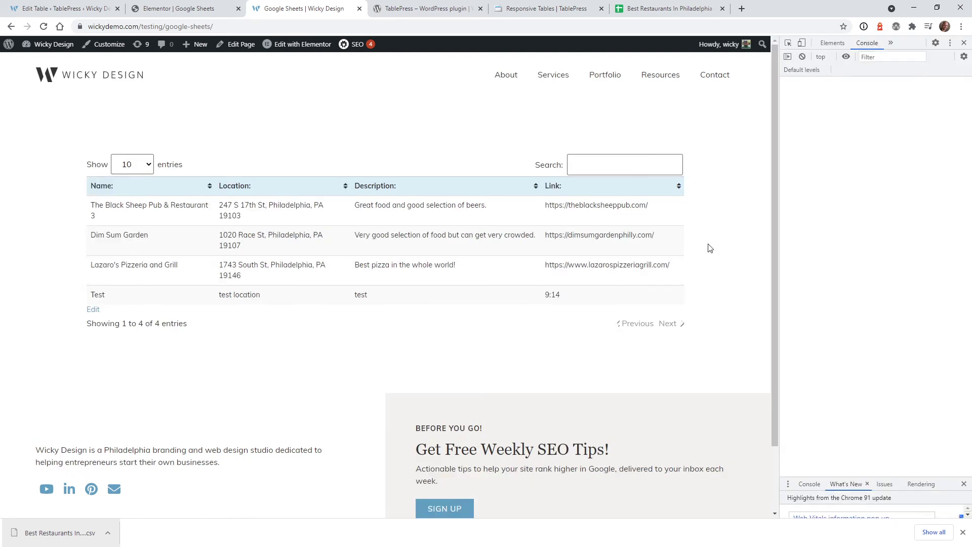
drag(780, 215, 253, 322)
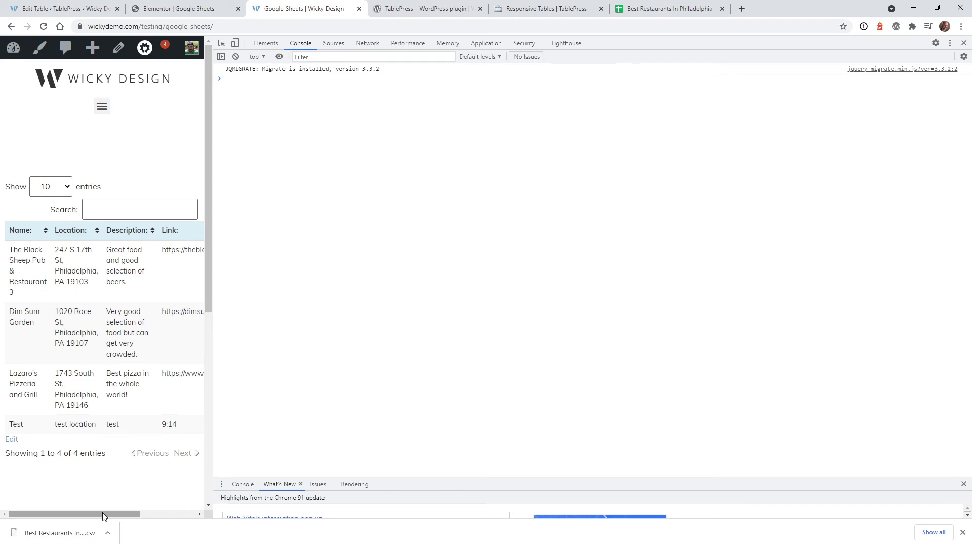
mouse_move(102, 514)
mouse_down()
mouse_move(172, 507)
mouse_move(91, 502)
mouse_up()
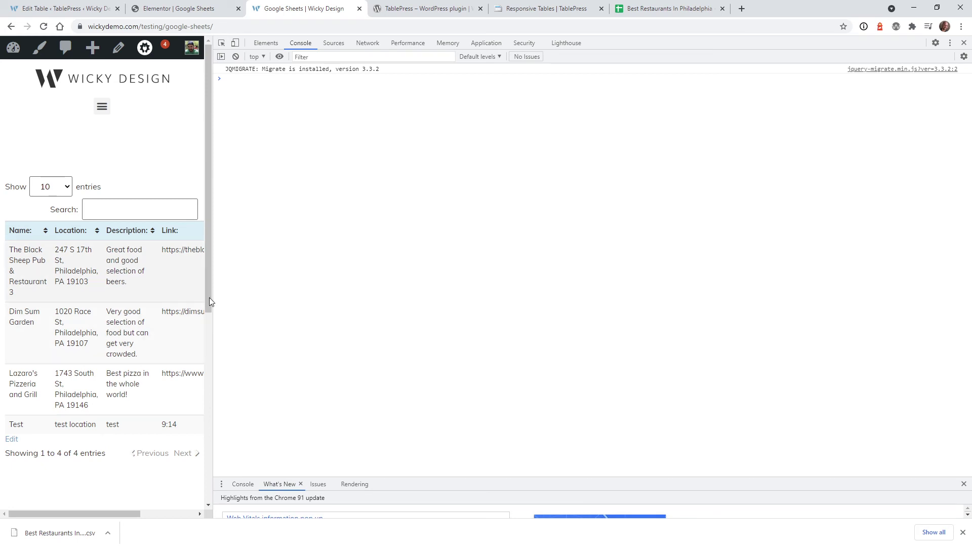
drag(209, 250, 738, 152)
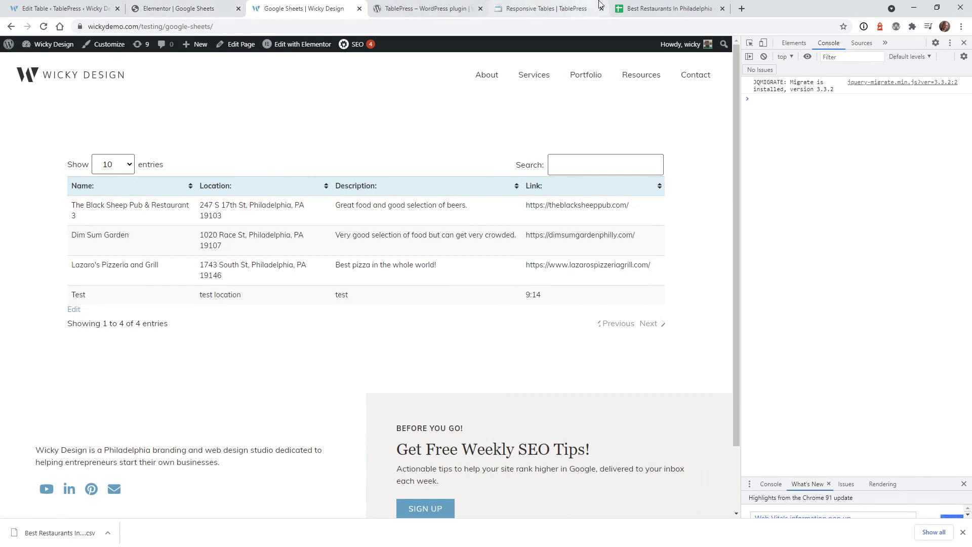
Step: Return to the Responsive Tables extension page and read through its four responsiveness modes, their example tables and the usage instructions
click(458, 7)
click(529, 7)
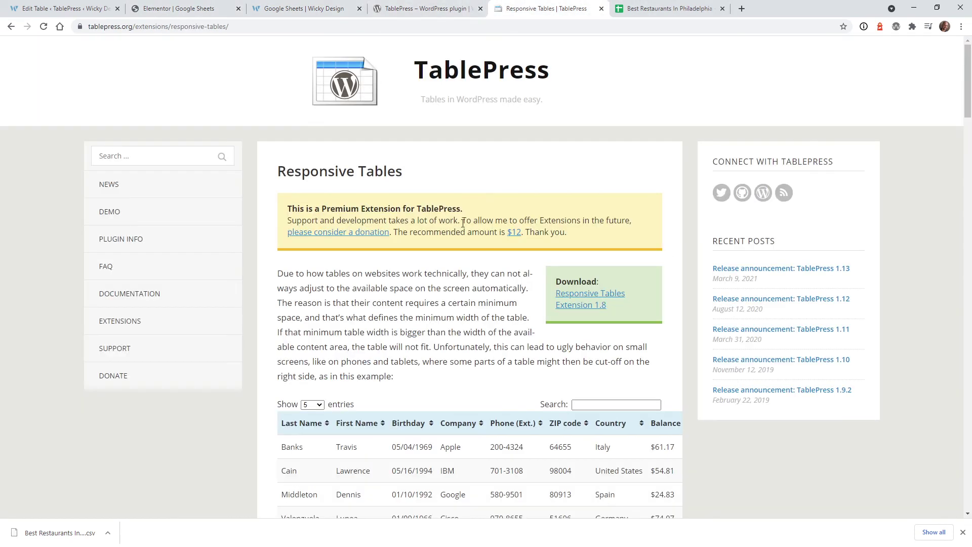
scroll(441, 299, down, 2)
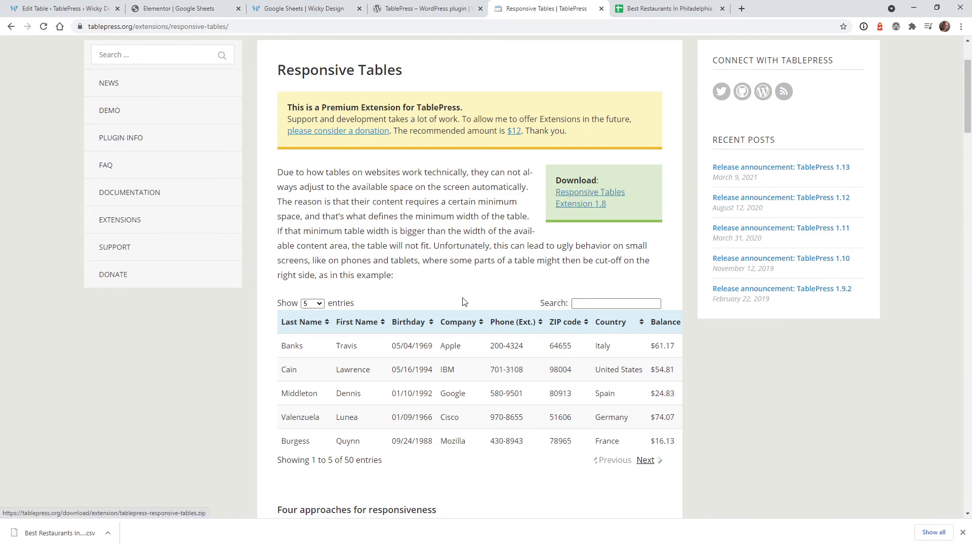
scroll(408, 263, down, 4)
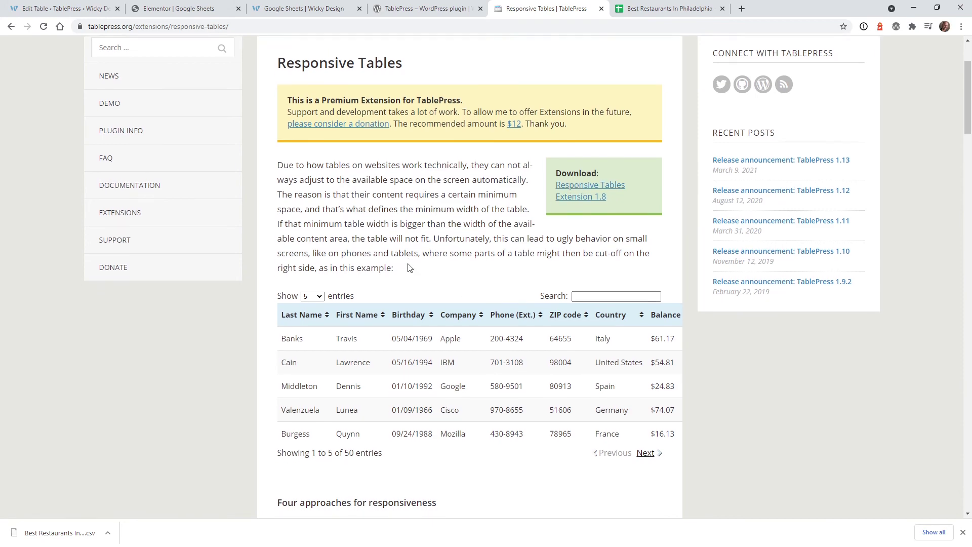
scroll(494, 367, up, 6)
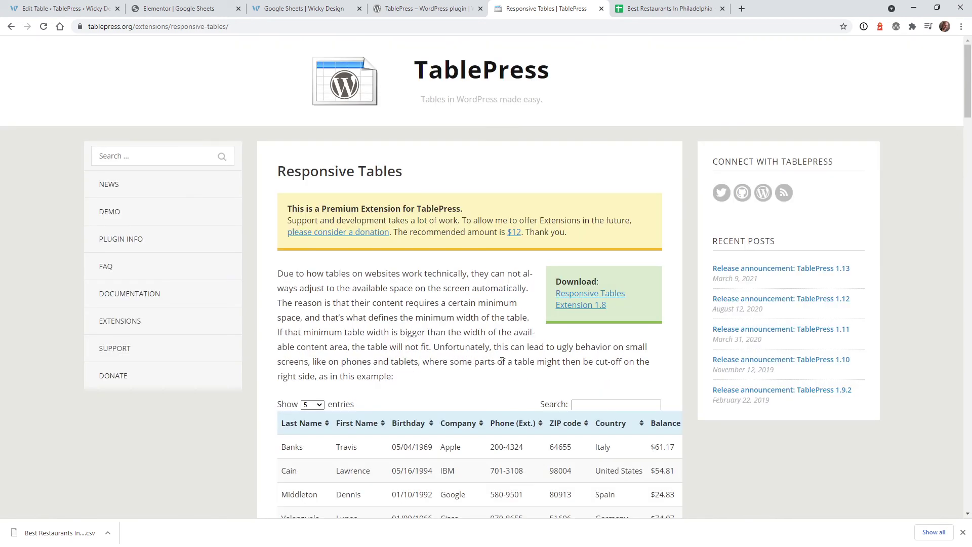
scroll(502, 358, down, 8)
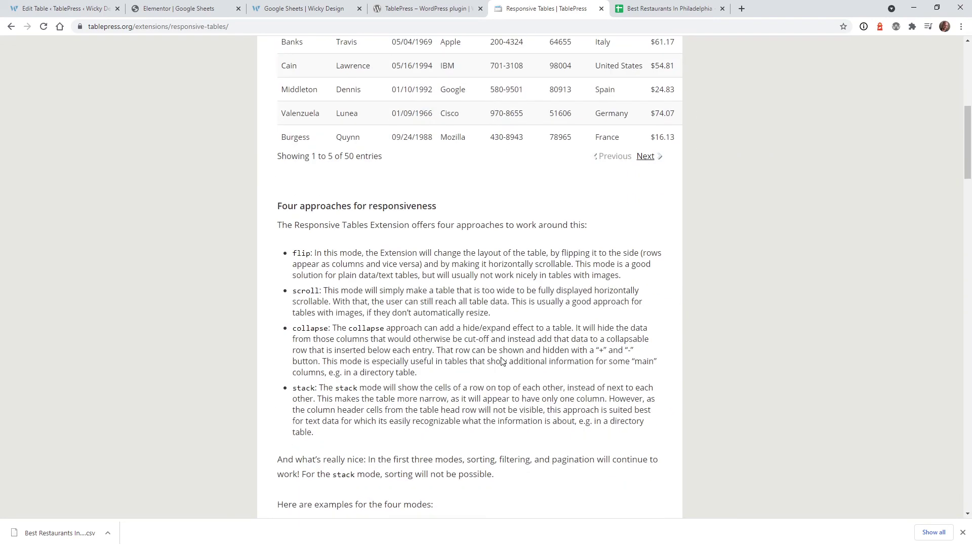
scroll(502, 358, down, 15)
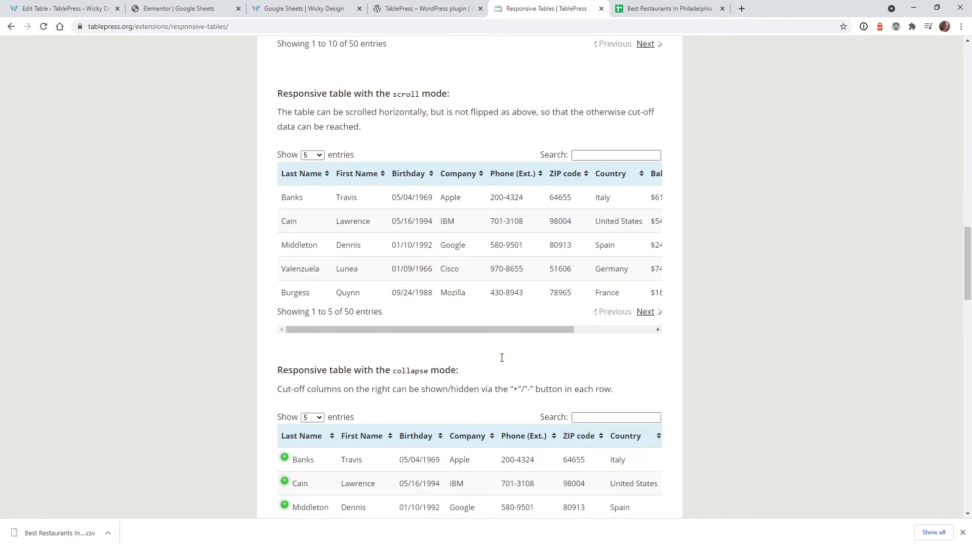
scroll(502, 357, down, 12)
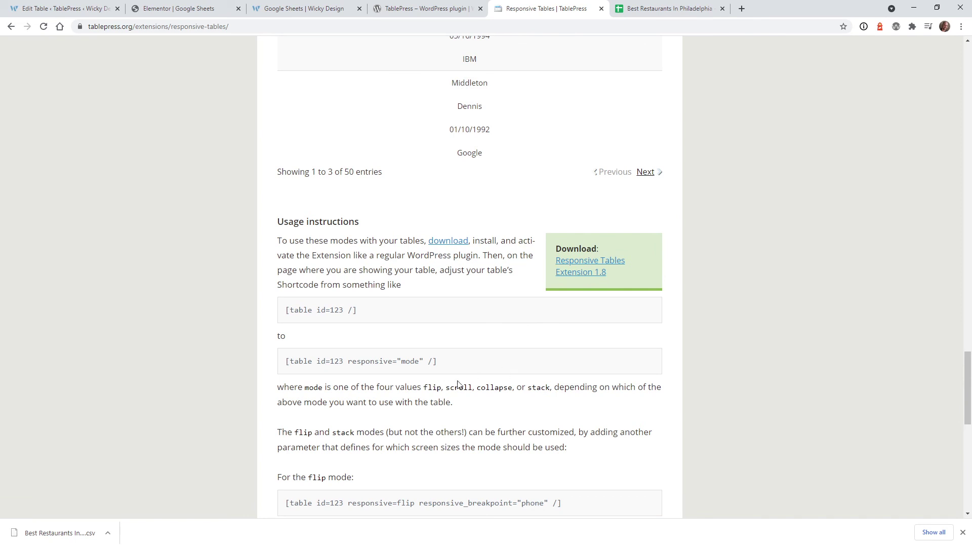
scroll(459, 383, down, 2)
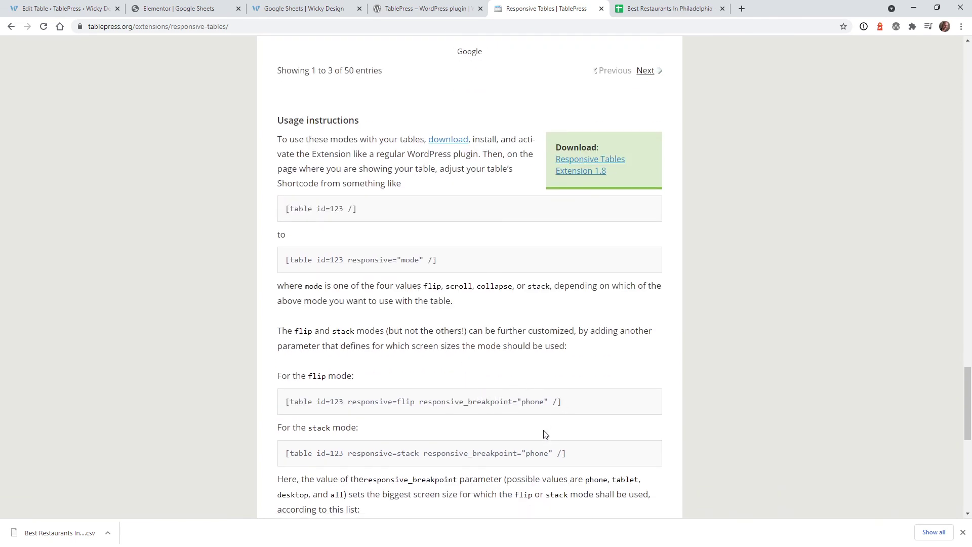
Step: Copy the stack mode example shortcode with the phone breakpoint from the usage instructions
drag(573, 458, 281, 459)
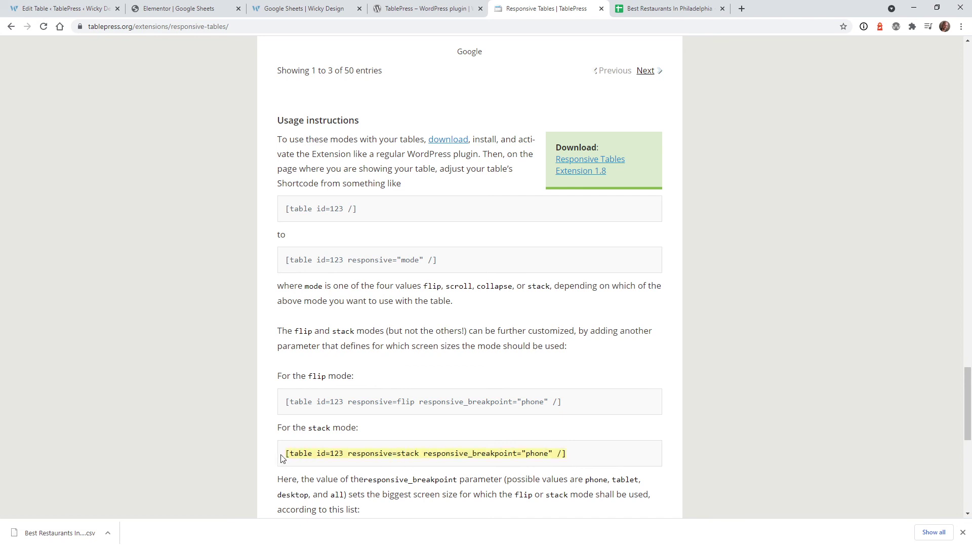
right_click(316, 454)
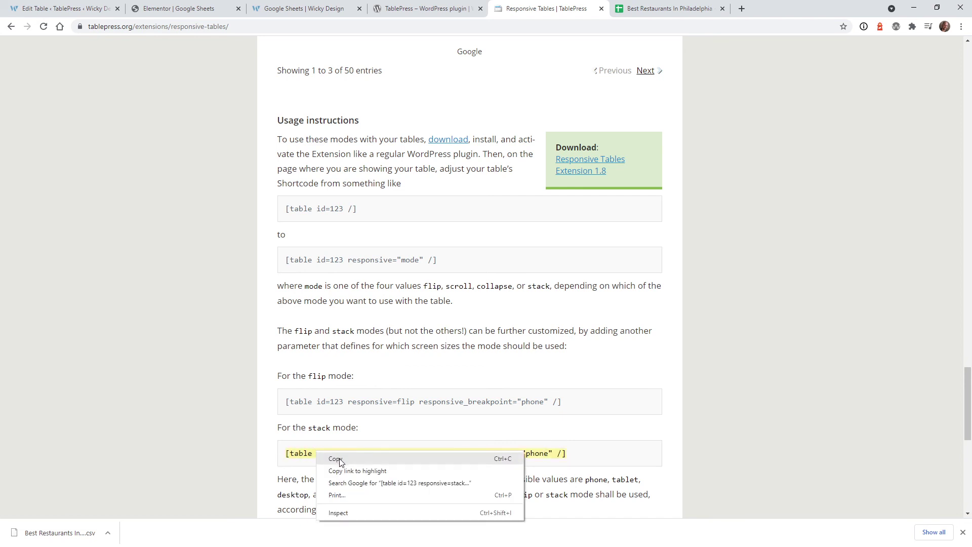
click(336, 459)
Step: Review the descriptions of the four modes, the stack example table and the list of breakpoint values
scroll(416, 430, up, 20)
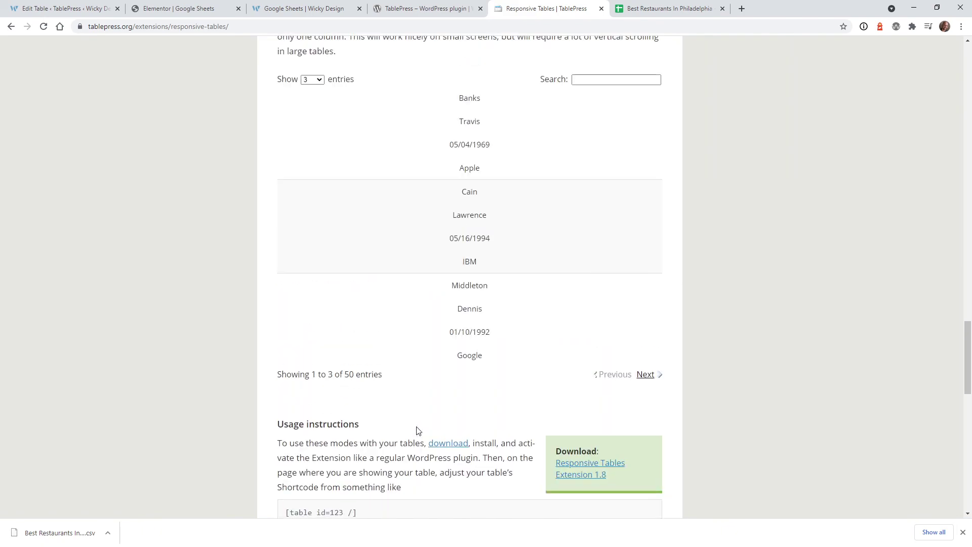
scroll(586, 372, up, 15)
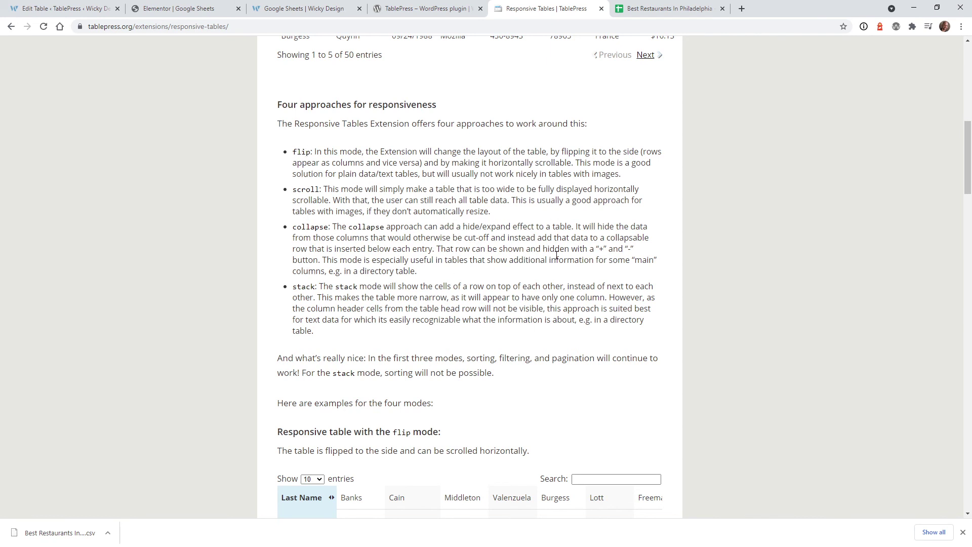
scroll(722, 270, down, 20)
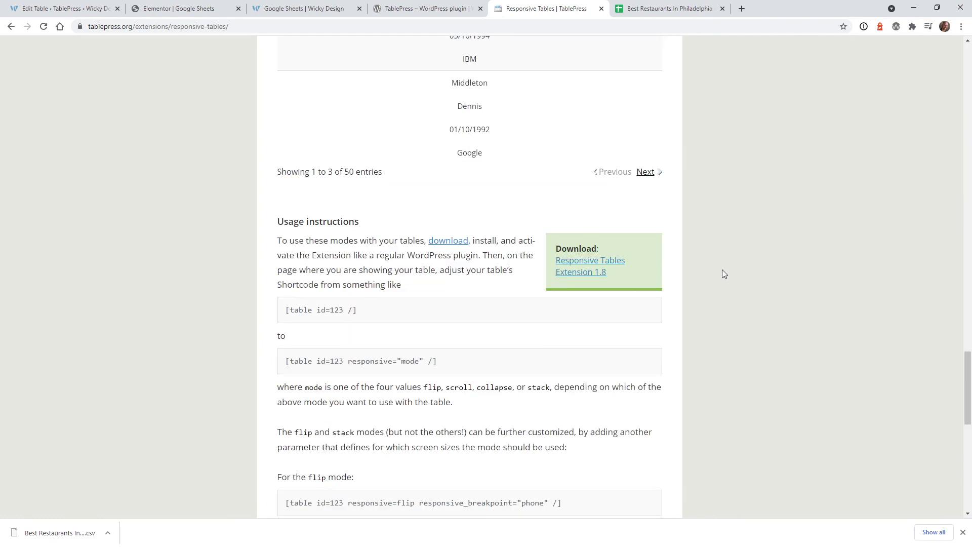
scroll(722, 269, up, 4)
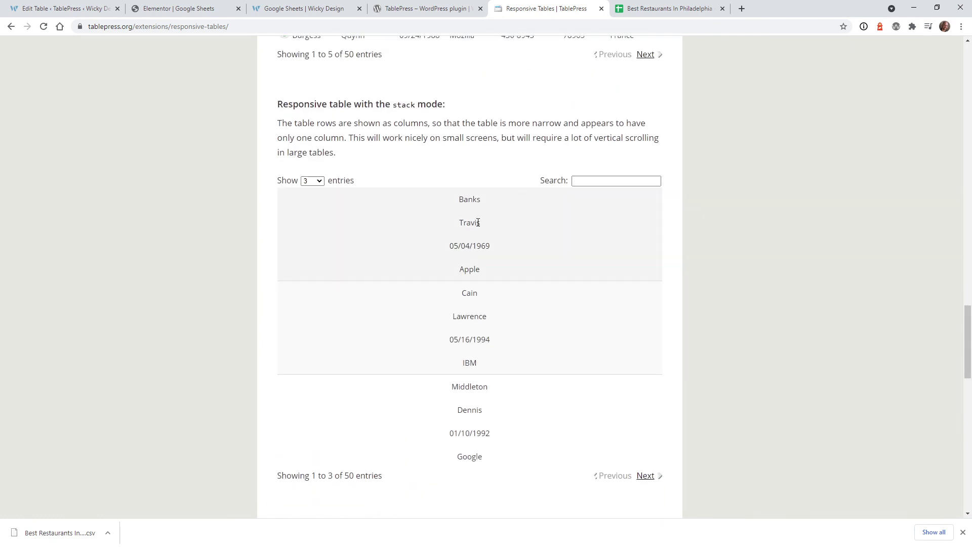
scroll(494, 238, down, 8)
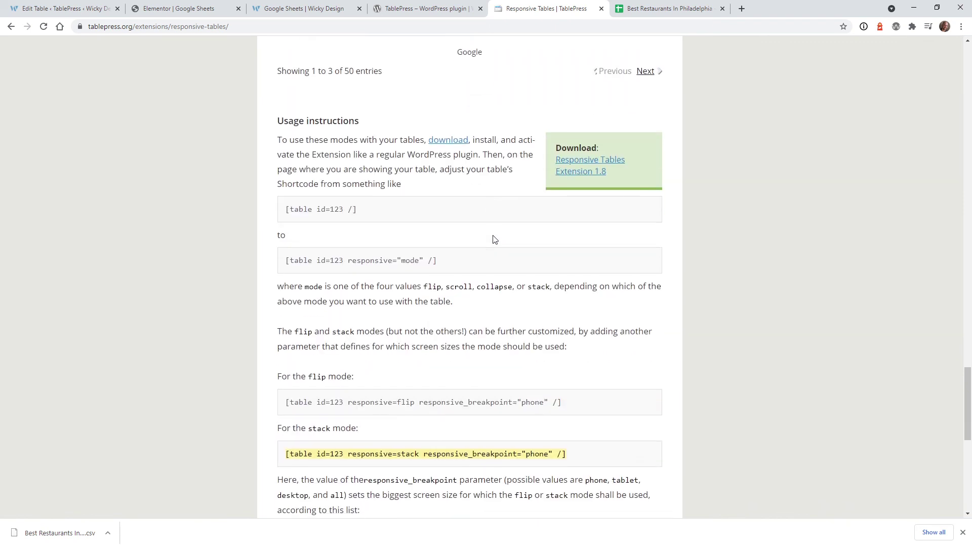
scroll(495, 239, down, 4)
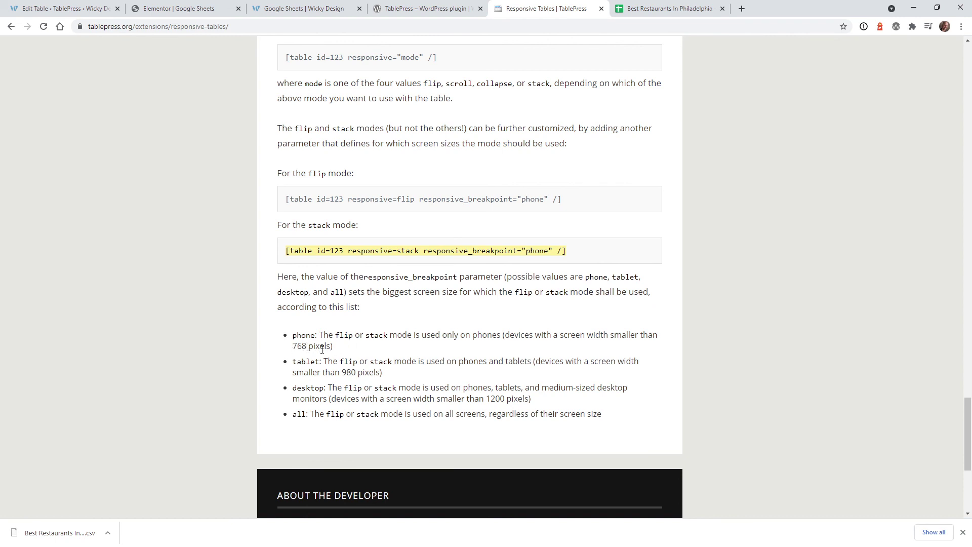
Step: Copy the stack shortcode again, replace the Elementor page's table shortcode with [table id=2 responsive=stack responsive_breakpoint="phone" /] and update the page
right_click(502, 251)
click(513, 259)
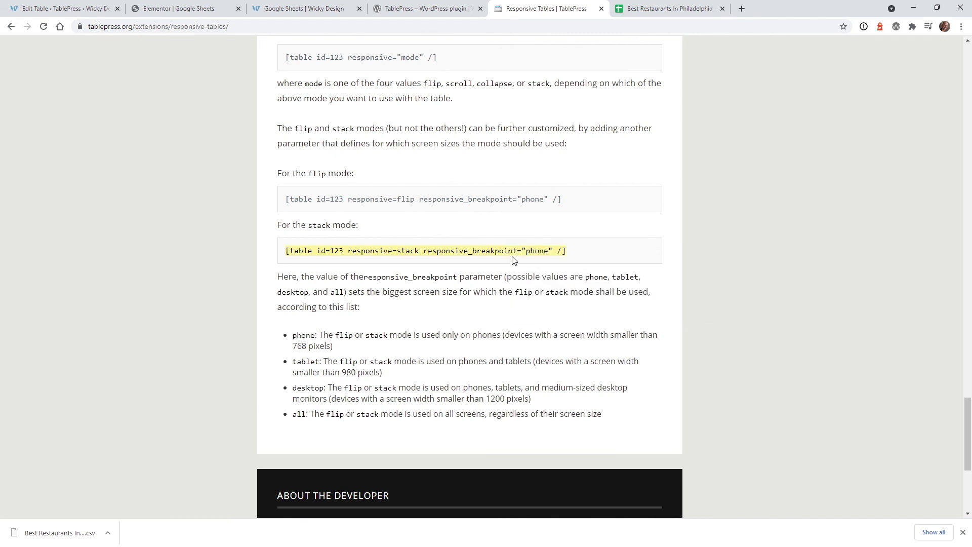
click(202, 5)
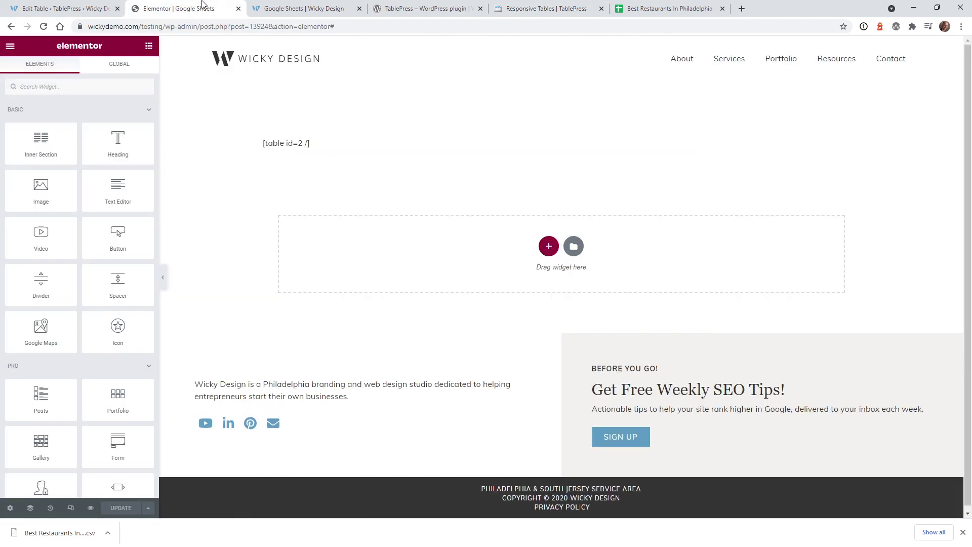
click(335, 148)
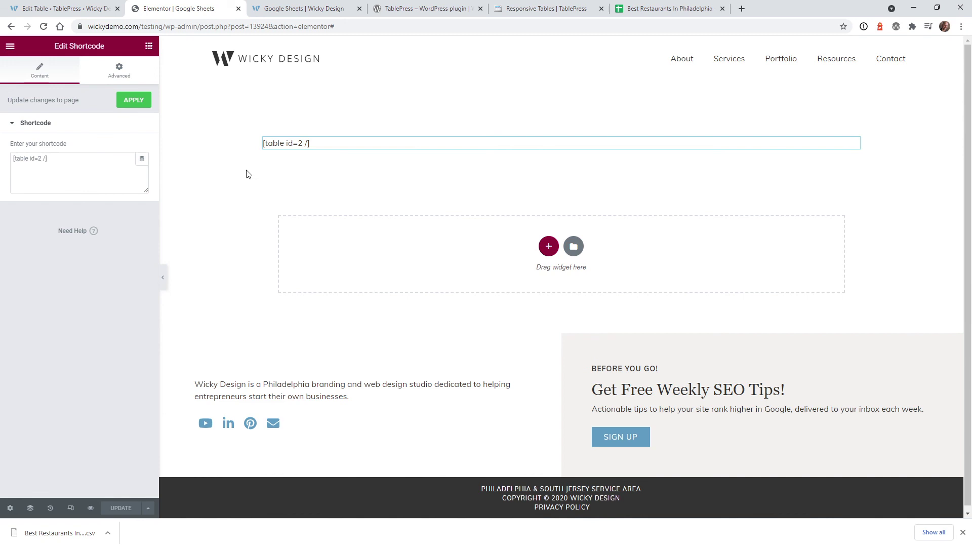
click(98, 163)
key(ctrl+a)
key(ctrl+v)
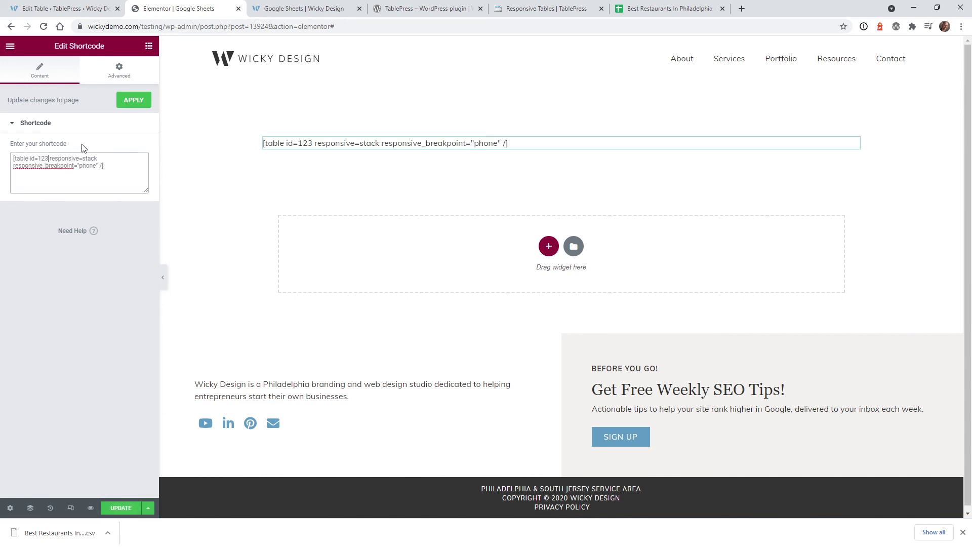
key(BackSpace)
key(BackSpace)
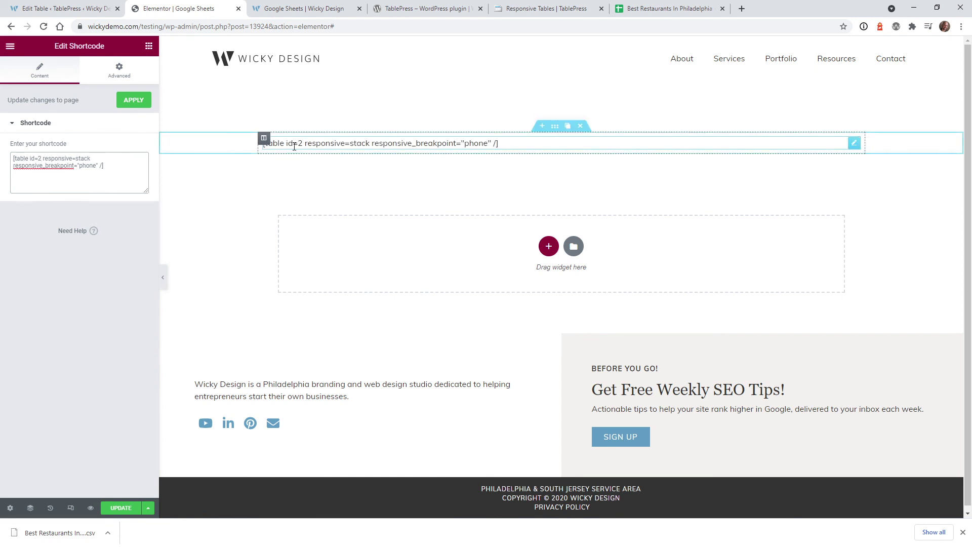
click(116, 510)
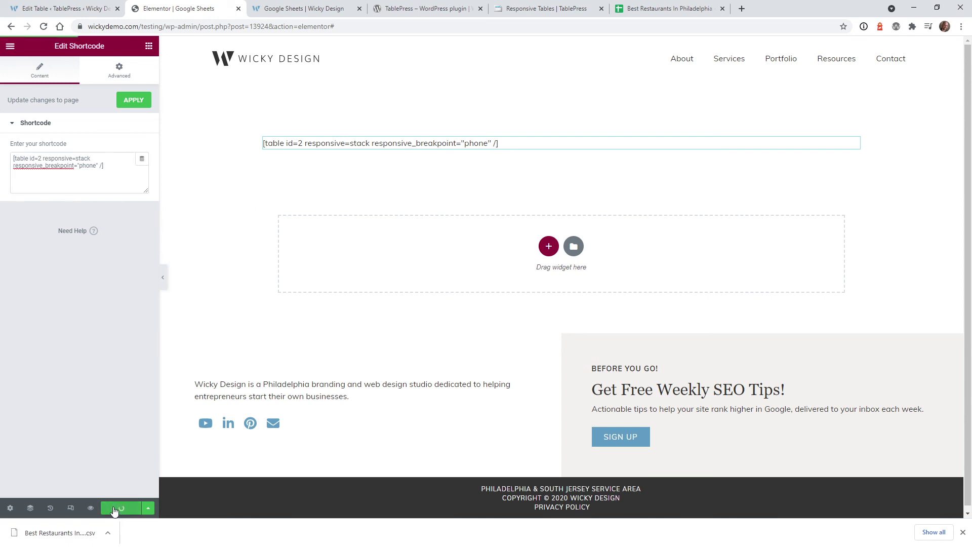
Step: Reload the live page, narrow it to phone width to examine the stacked restaurant table, then widen it again
click(299, 9)
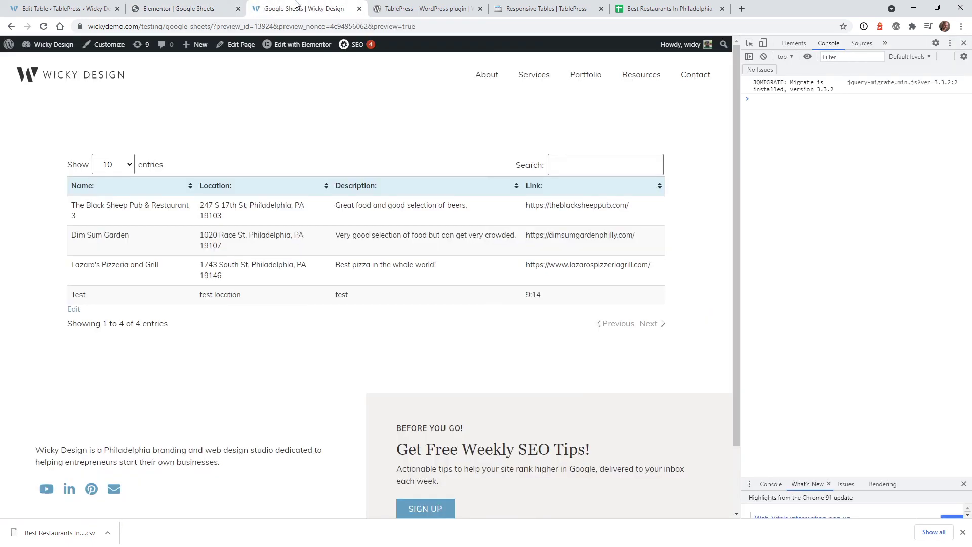
click(44, 26)
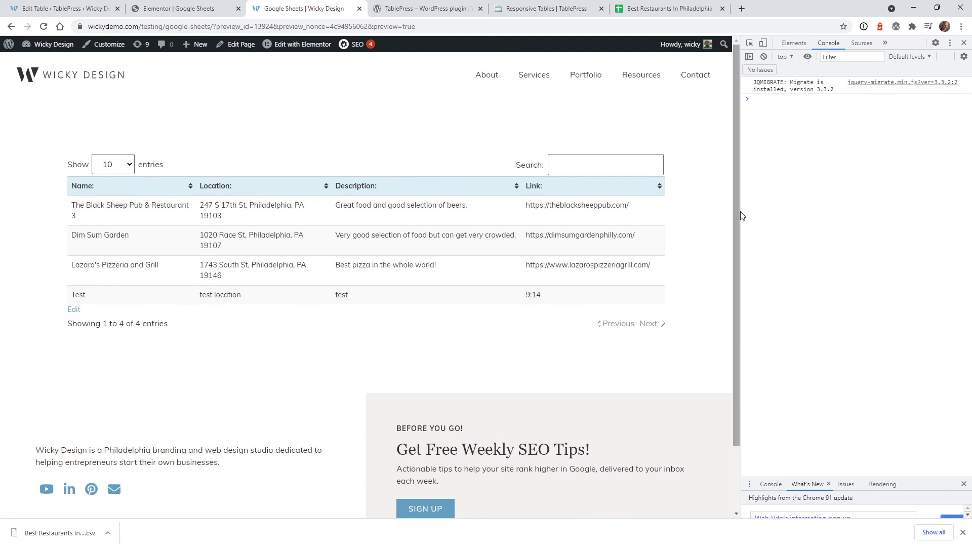
drag(741, 217, 388, 265)
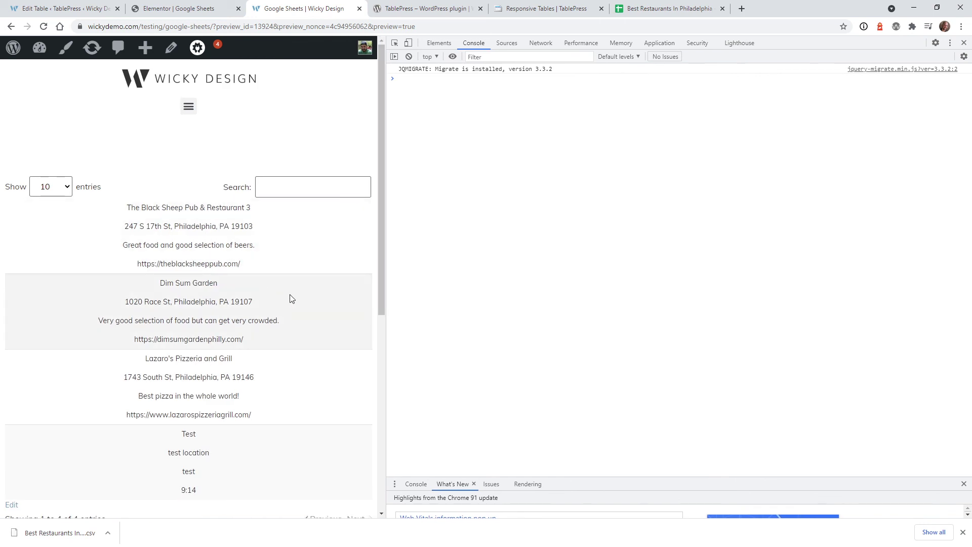
scroll(283, 287, down, 2)
scroll(248, 248, down, 1)
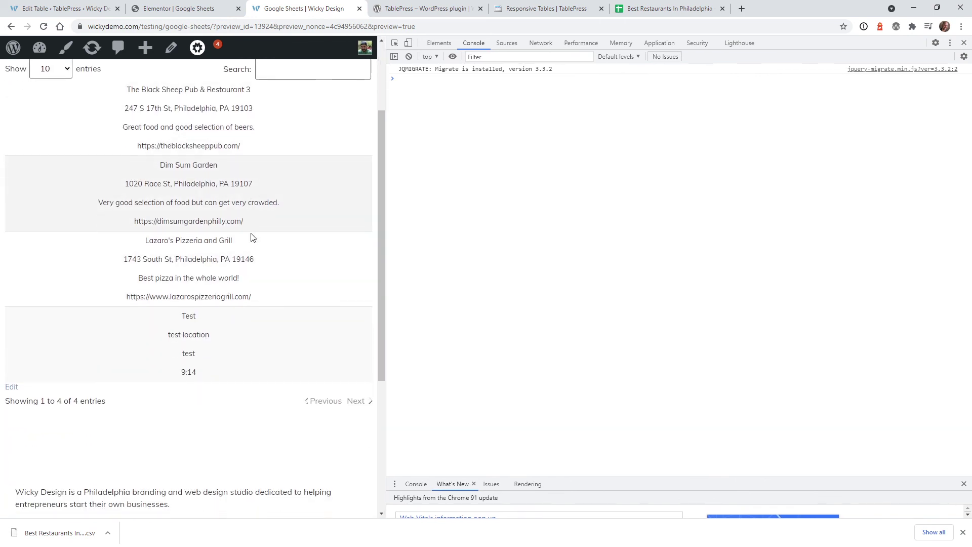
scroll(252, 237, down, 2)
drag(386, 268, 782, 241)
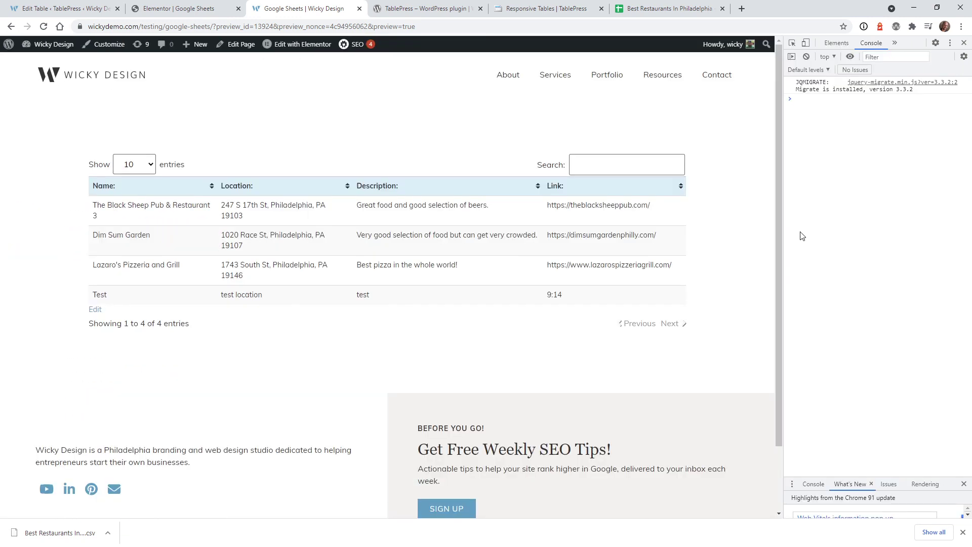